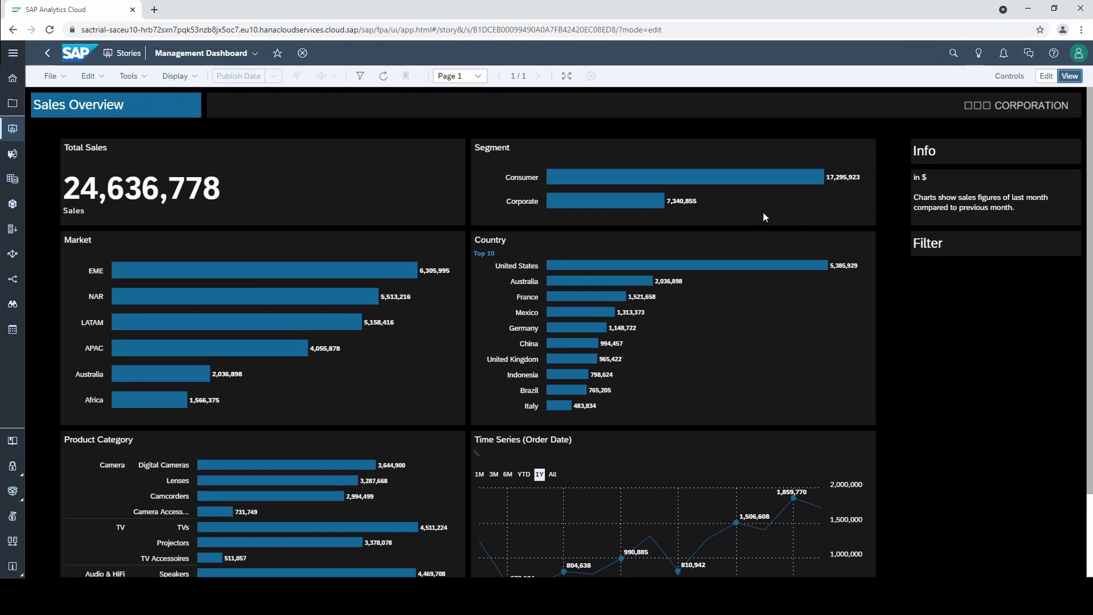
Try filtering the Segment chart to Consumer, compare Consumer with Corporate, then clear all selections.
{"action": "left_click", "coordinate": [712, 183]}
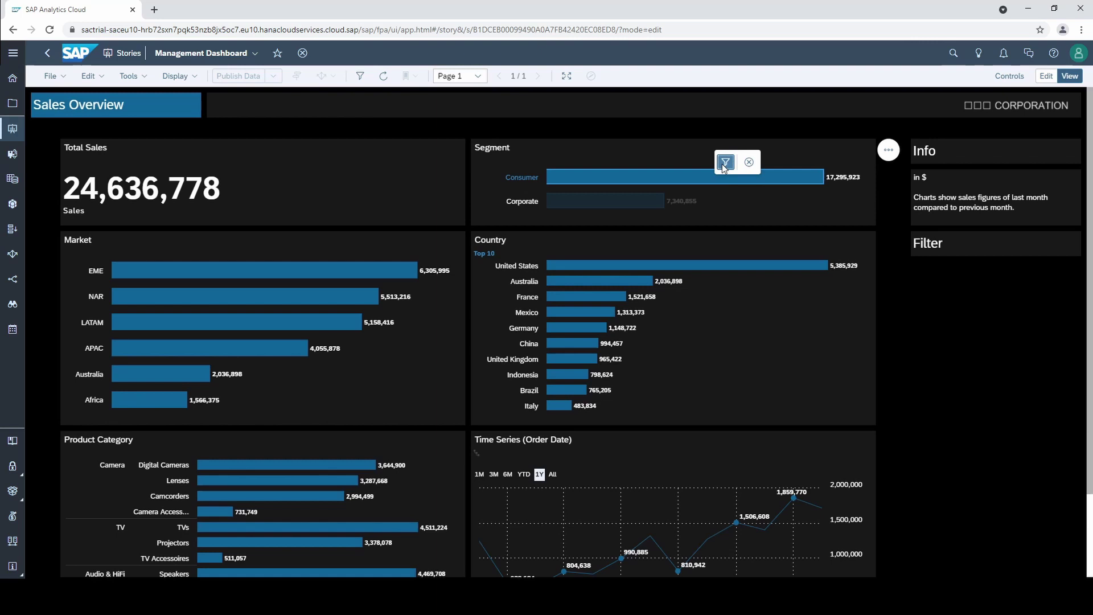
{"action": "left_click", "coordinate": [724, 163]}
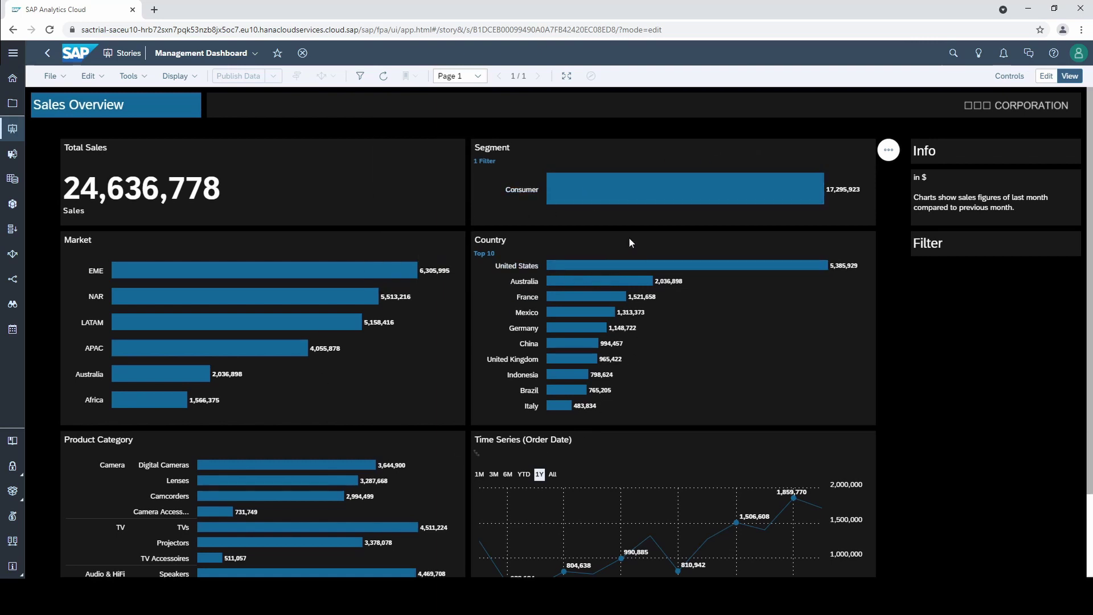
{"action": "mouse_move", "coordinate": [646, 202]}
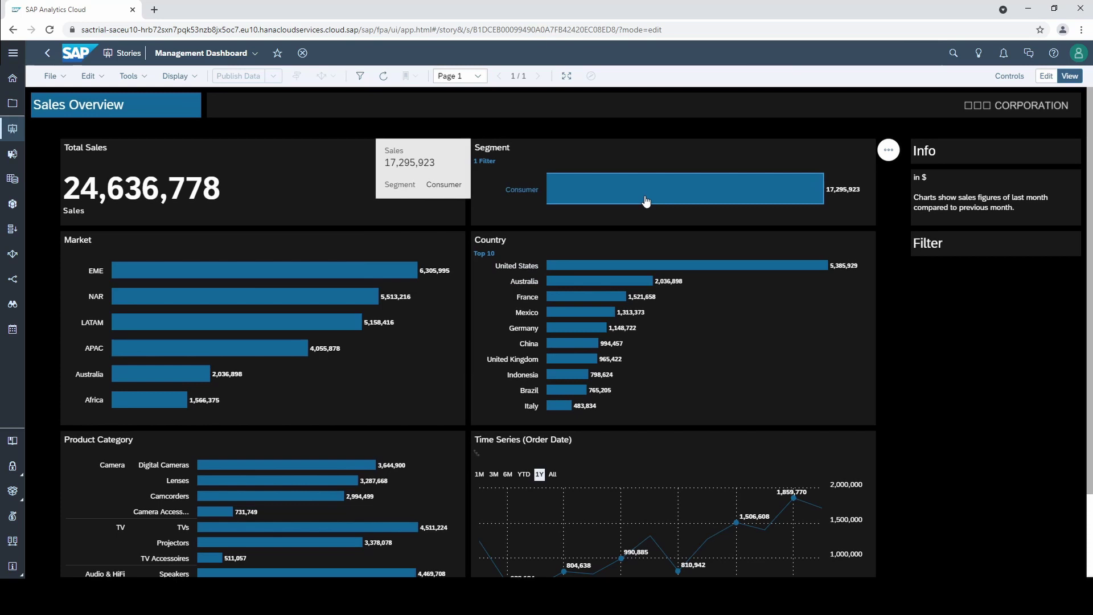
{"action": "left_click", "coordinate": [646, 201]}
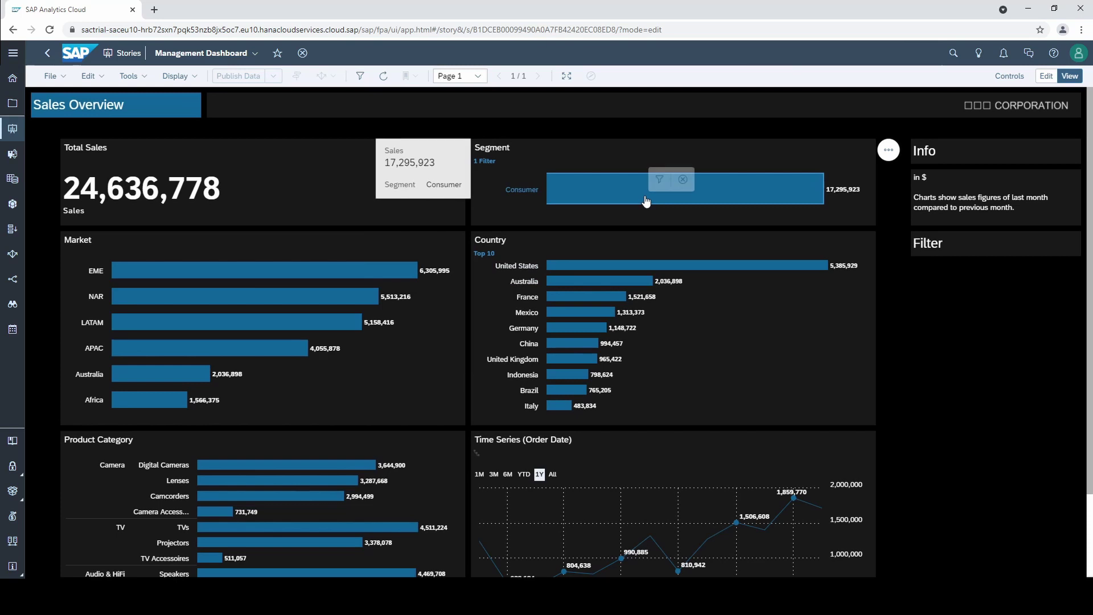
{"action": "left_click", "coordinate": [682, 181]}
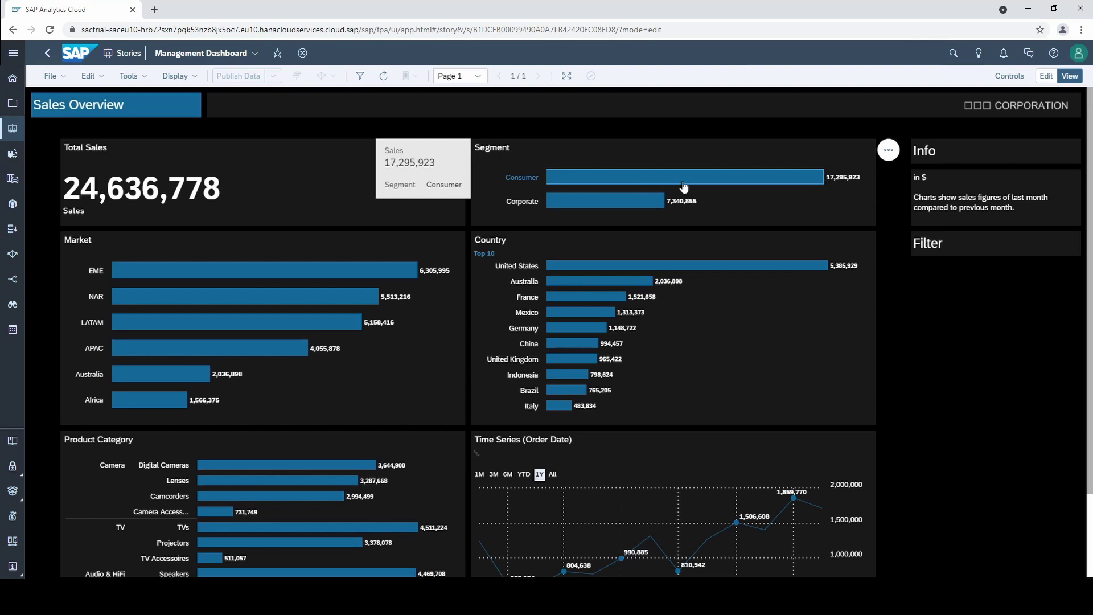
{"action": "left_click", "coordinate": [609, 185]}
{"action": "left_click", "coordinate": [611, 206], "text": "ctrl"}
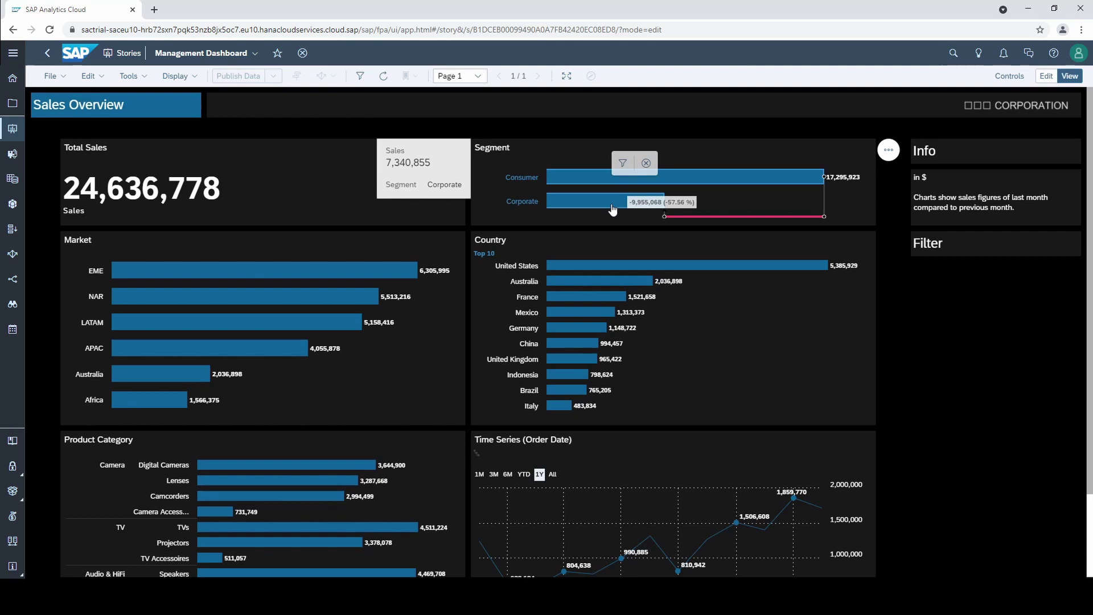
{"action": "left_click", "coordinate": [613, 206], "text": "ctrl"}
{"action": "left_click", "coordinate": [659, 197]}
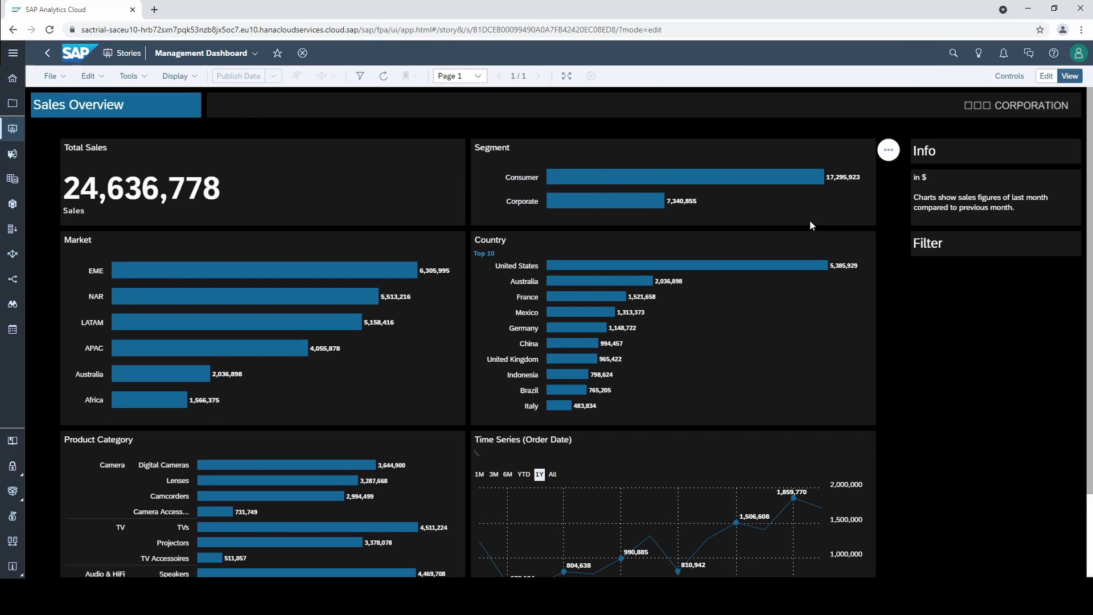
In edit mode, set the Segment chart's linked analysis to all widgets in the story and apply.
{"action": "left_click", "coordinate": [1045, 76]}
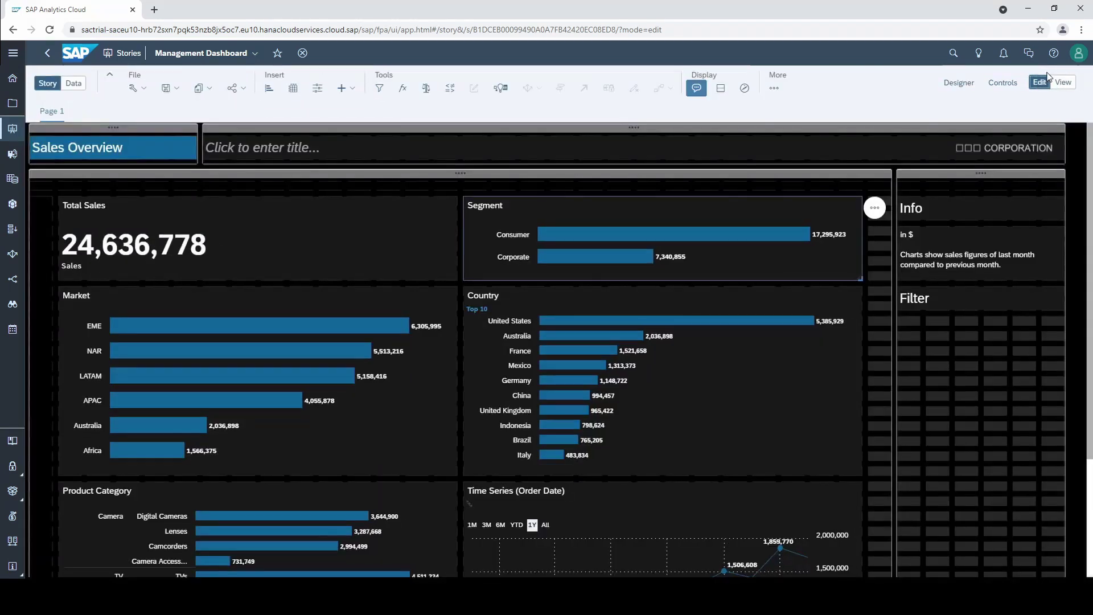
{"action": "left_click", "coordinate": [875, 211]}
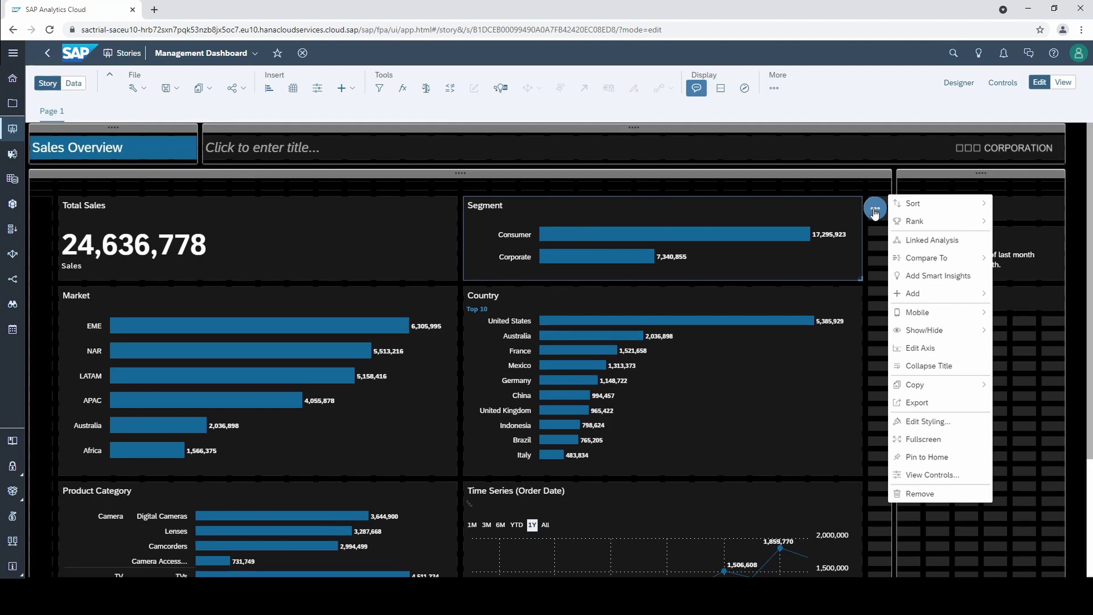
{"action": "left_click", "coordinate": [969, 246]}
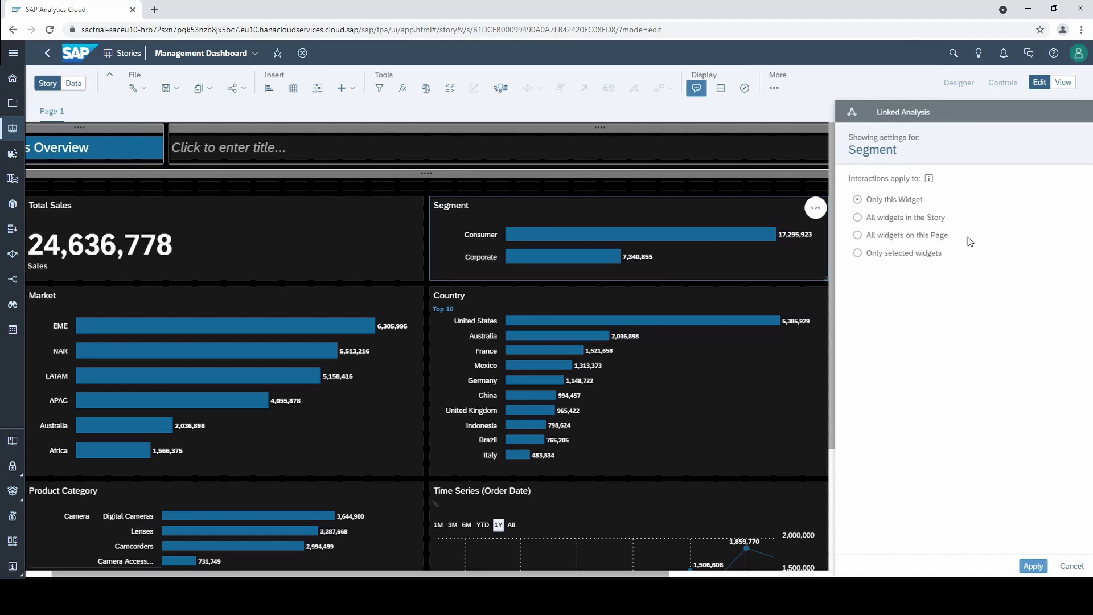
{"action": "left_click", "coordinate": [907, 220]}
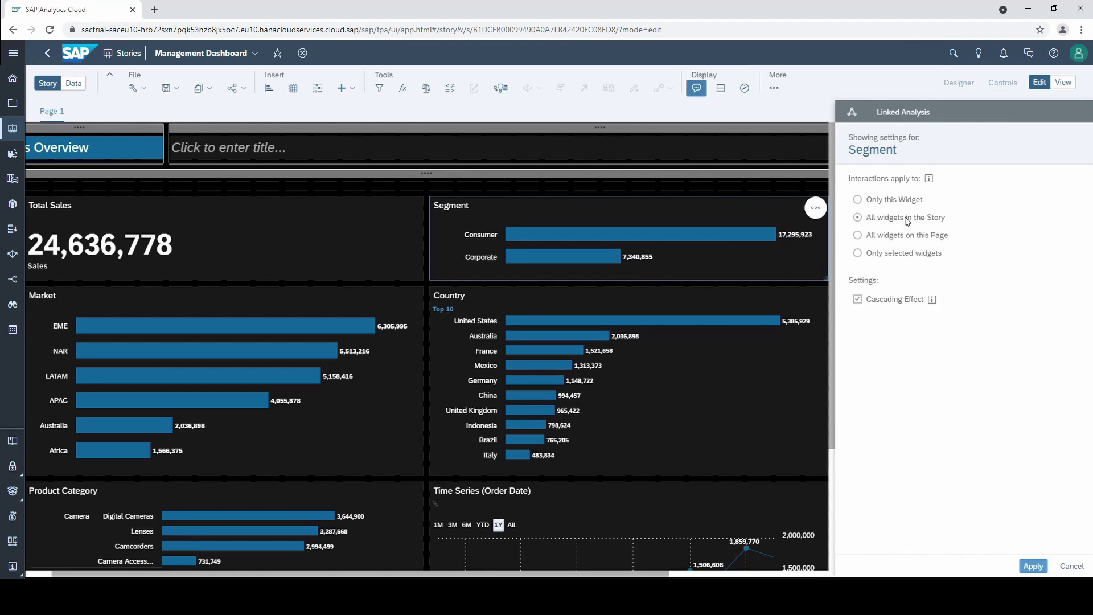
{"action": "left_click", "coordinate": [1032, 566]}
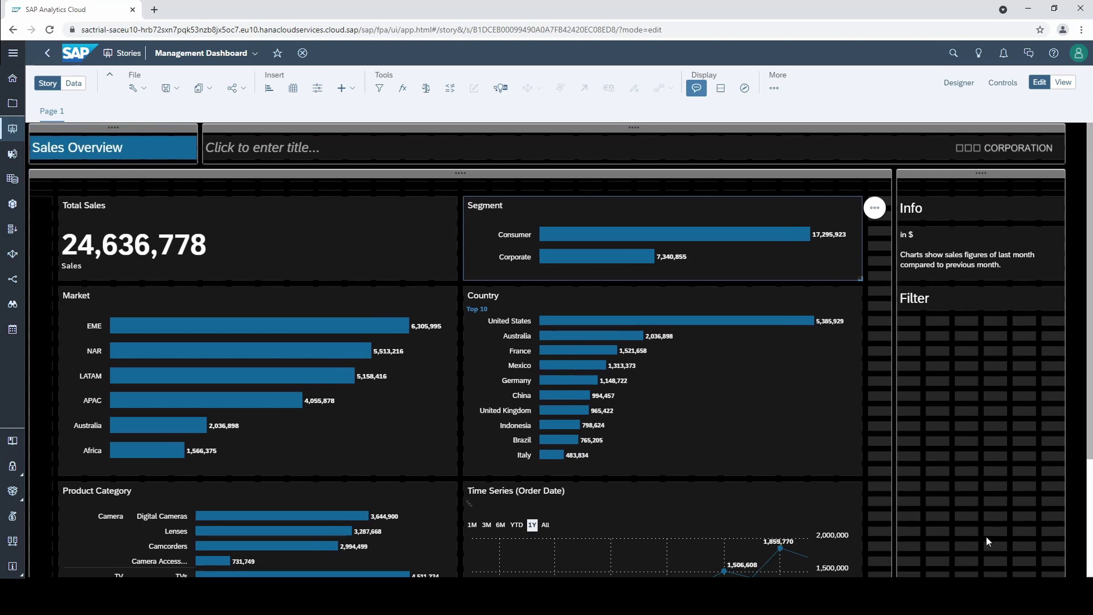
{"action": "left_click", "coordinate": [1062, 82]}
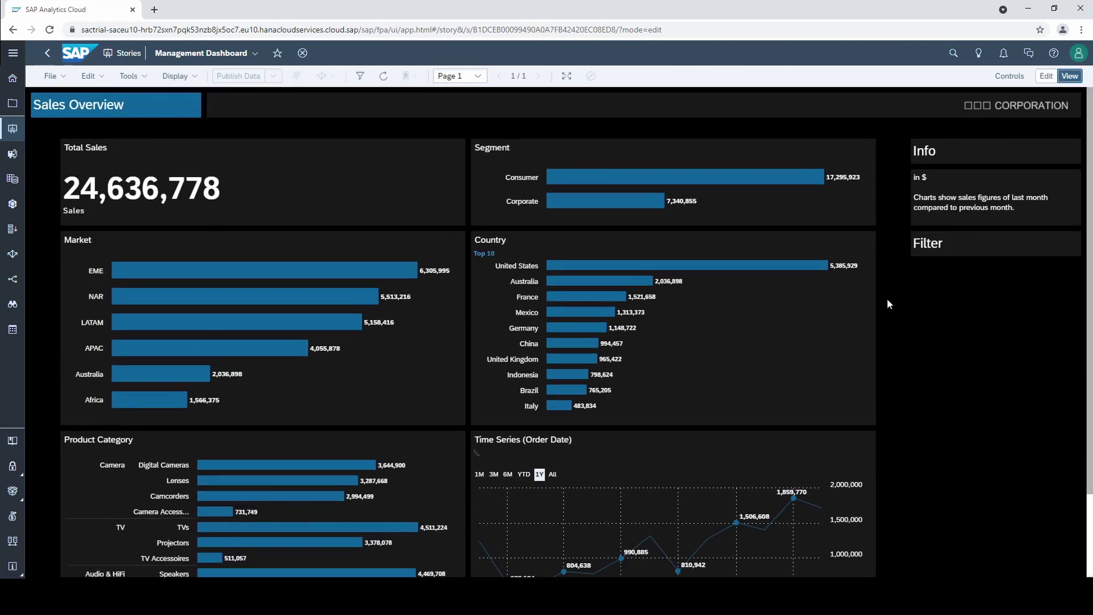
{"action": "left_click", "coordinate": [647, 180]}
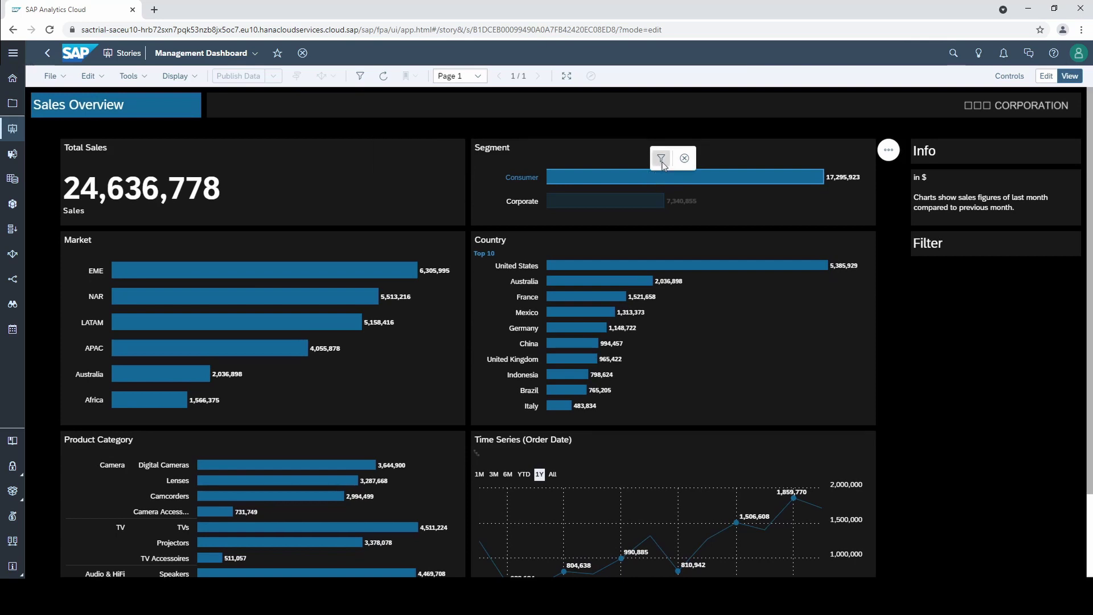
{"action": "left_click", "coordinate": [661, 159]}
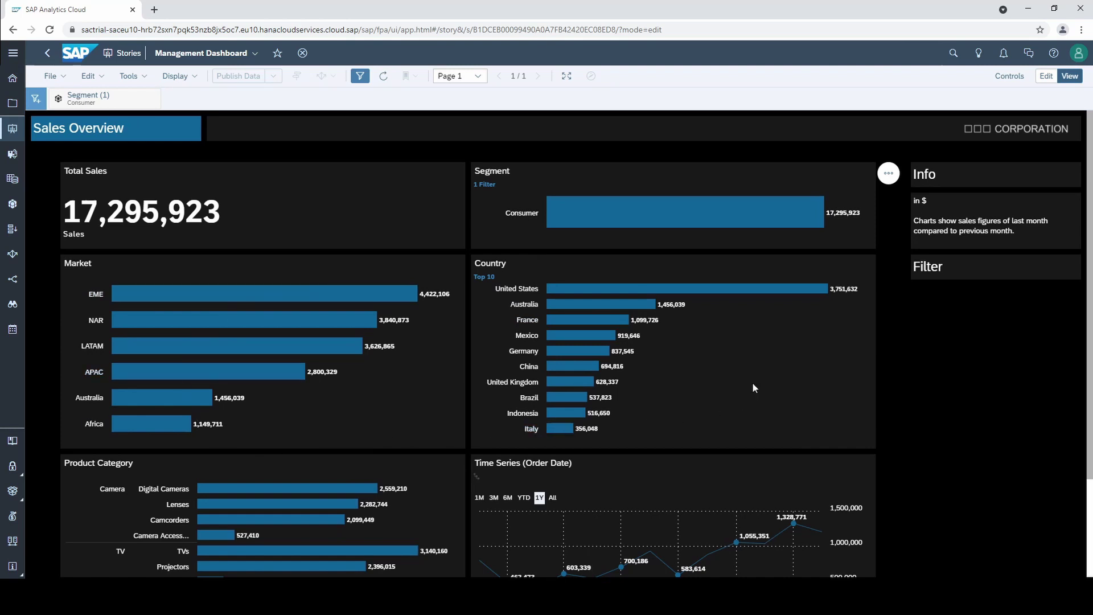
{"action": "left_click", "coordinate": [695, 214]}
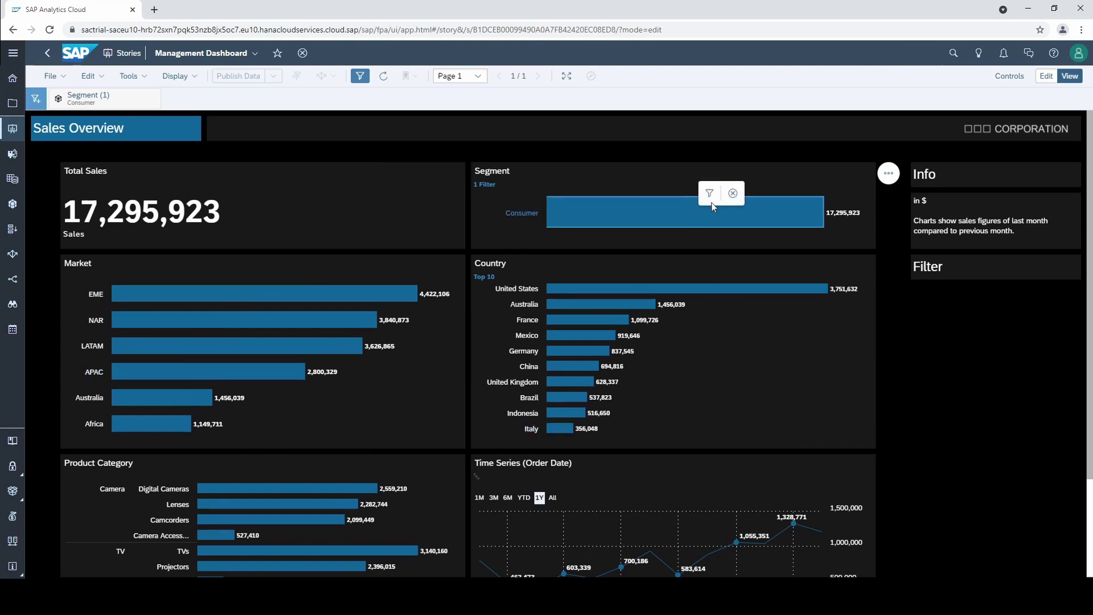
{"action": "left_click", "coordinate": [731, 194]}
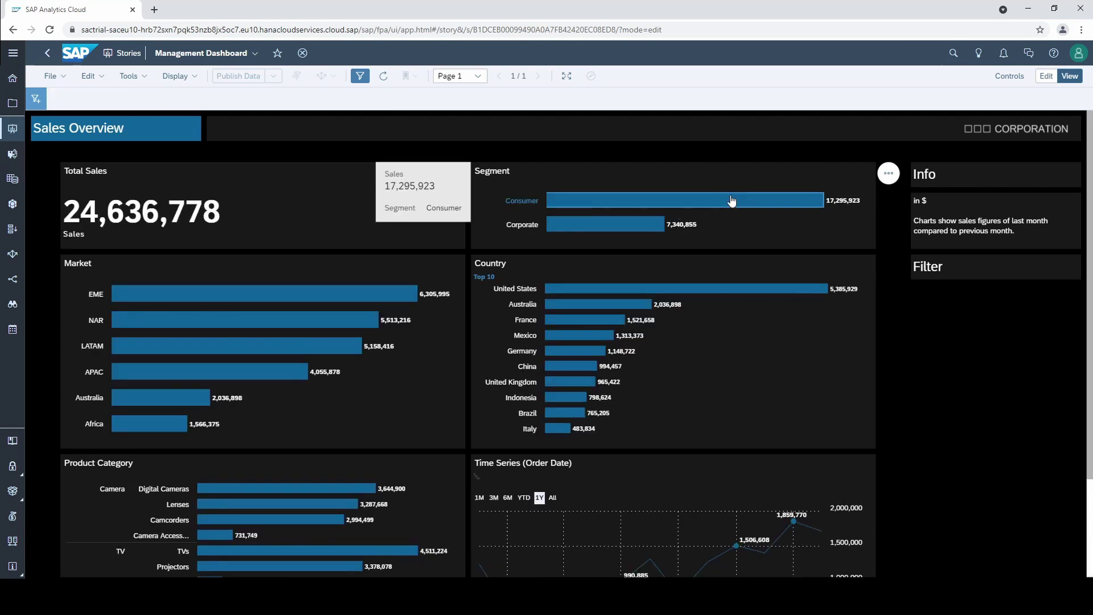
Link the Segment chart to all widgets on this page with filter on data point selection, then view.
{"action": "left_click", "coordinate": [1046, 75]}
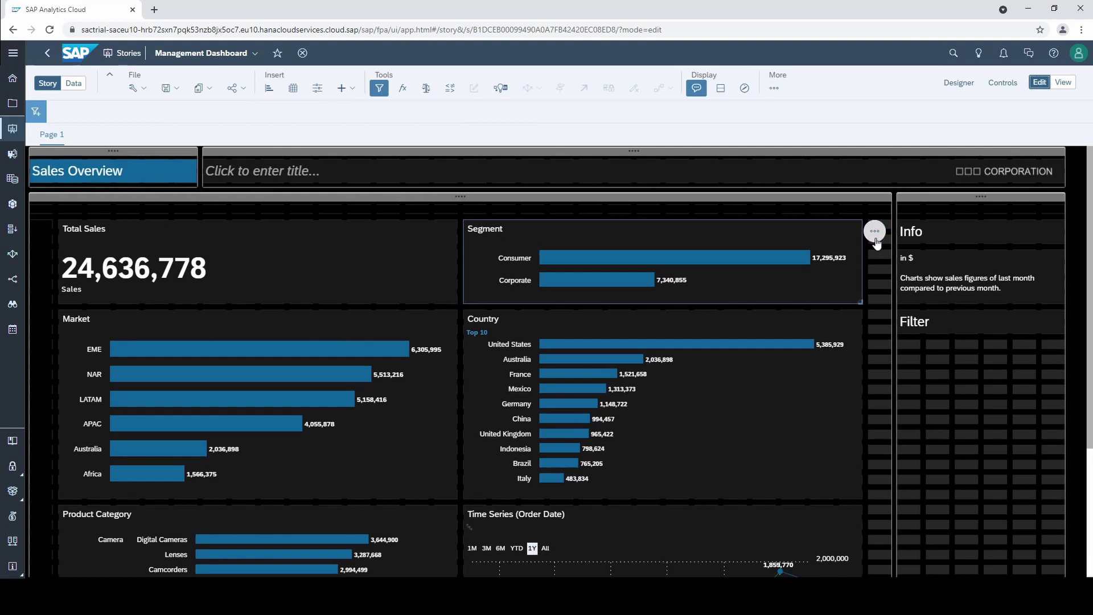
{"action": "left_click", "coordinate": [873, 233]}
{"action": "left_click", "coordinate": [914, 260]}
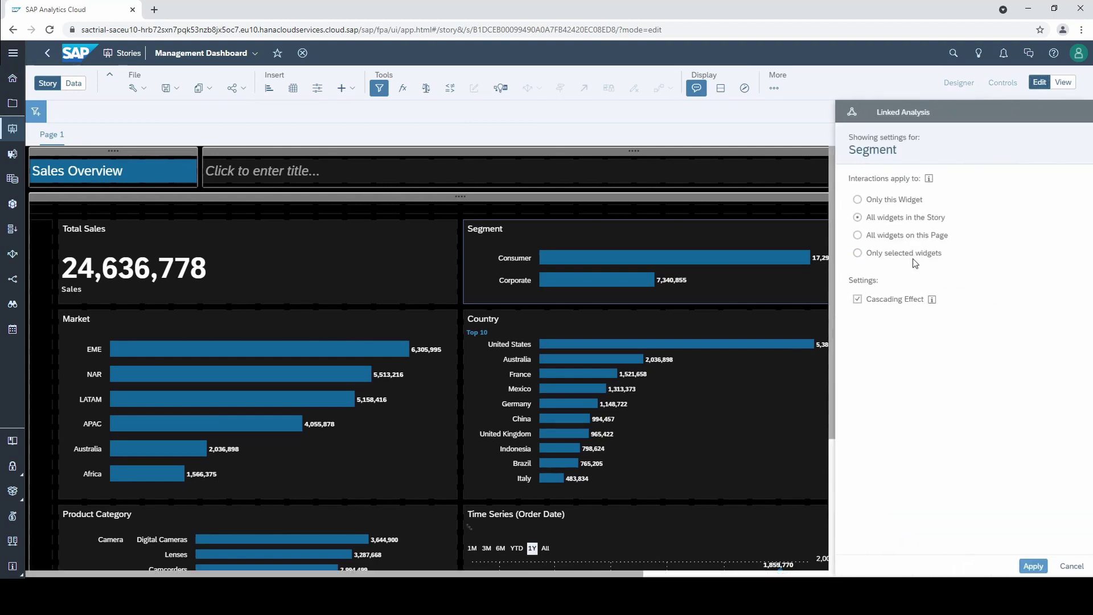
{"action": "left_click", "coordinate": [912, 238]}
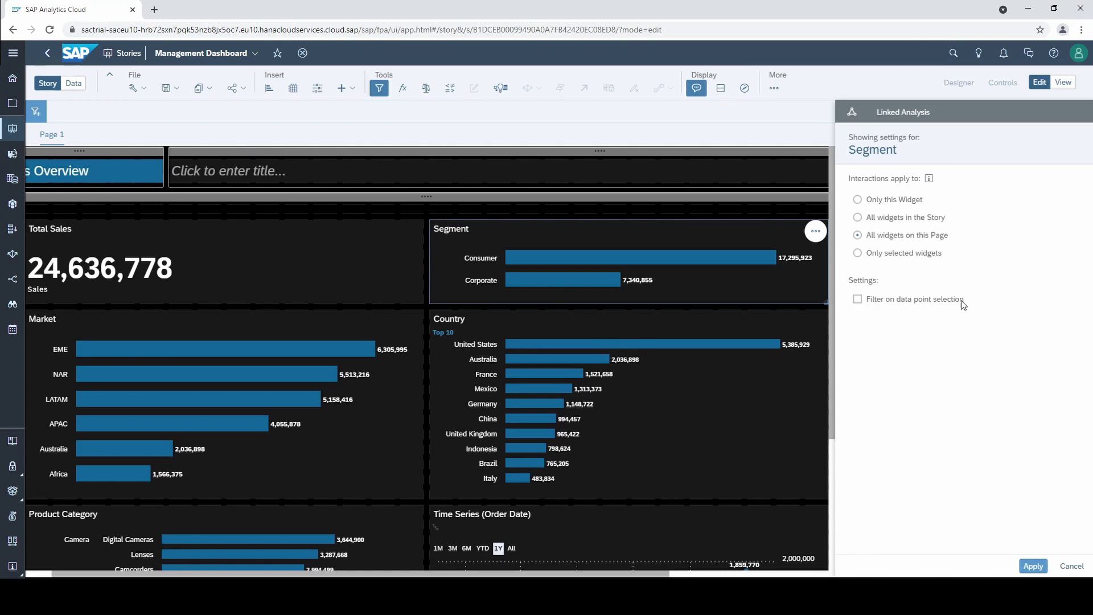
{"action": "left_click", "coordinate": [892, 298]}
{"action": "left_click", "coordinate": [1033, 565]}
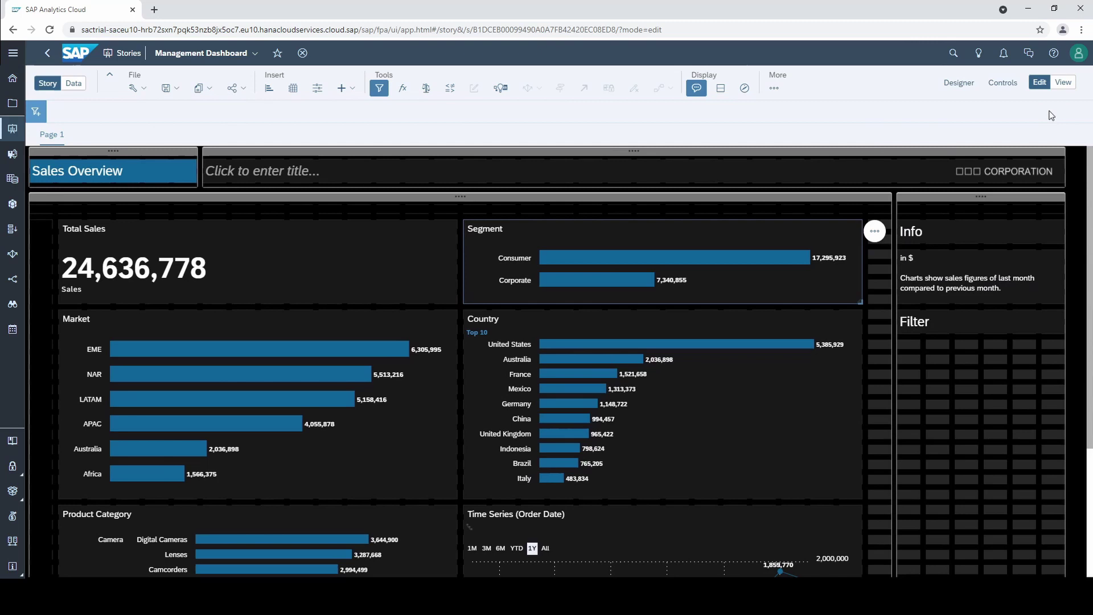
{"action": "left_click", "coordinate": [1060, 83]}
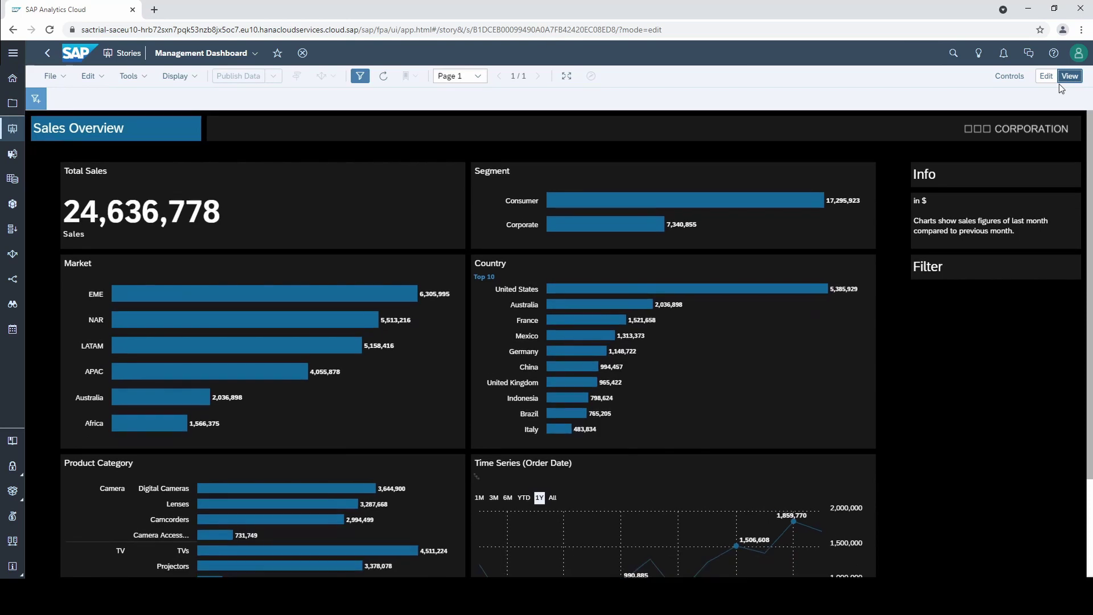
Test Consumer cross-filtering, clear the Consumer selection, then switch the story to edit mode.
{"action": "left_click", "coordinate": [644, 206]}
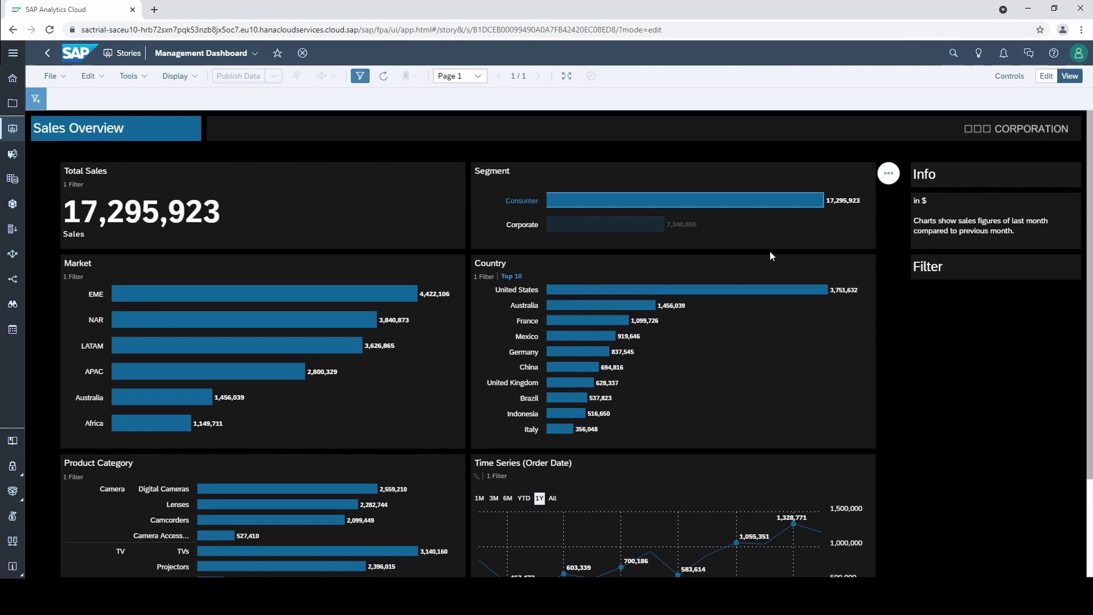
{"action": "left_click", "coordinate": [630, 207]}
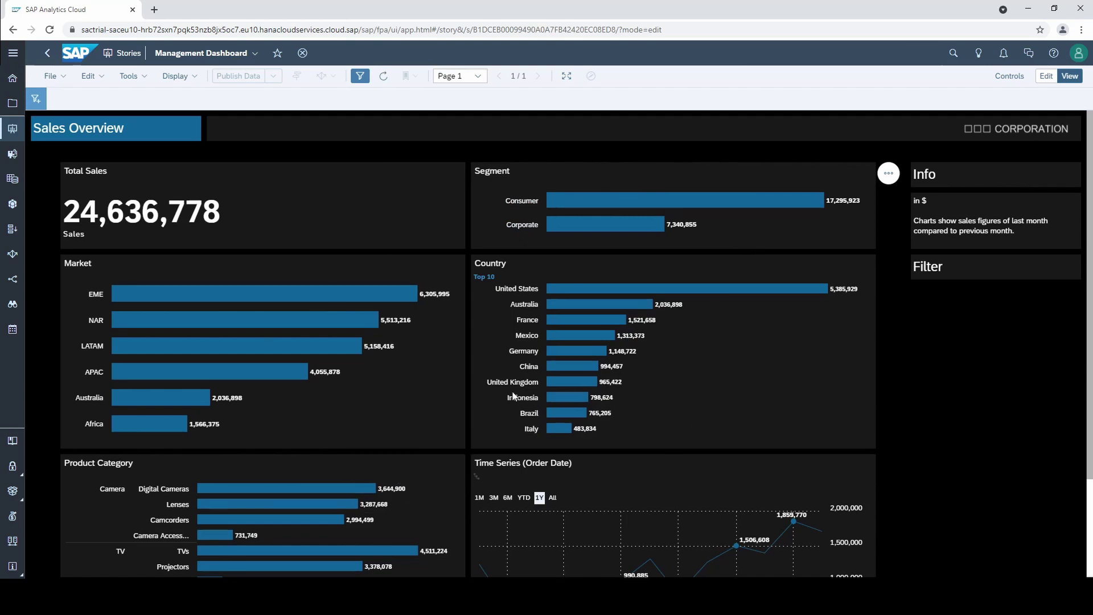
{"action": "left_click", "coordinate": [1043, 79]}
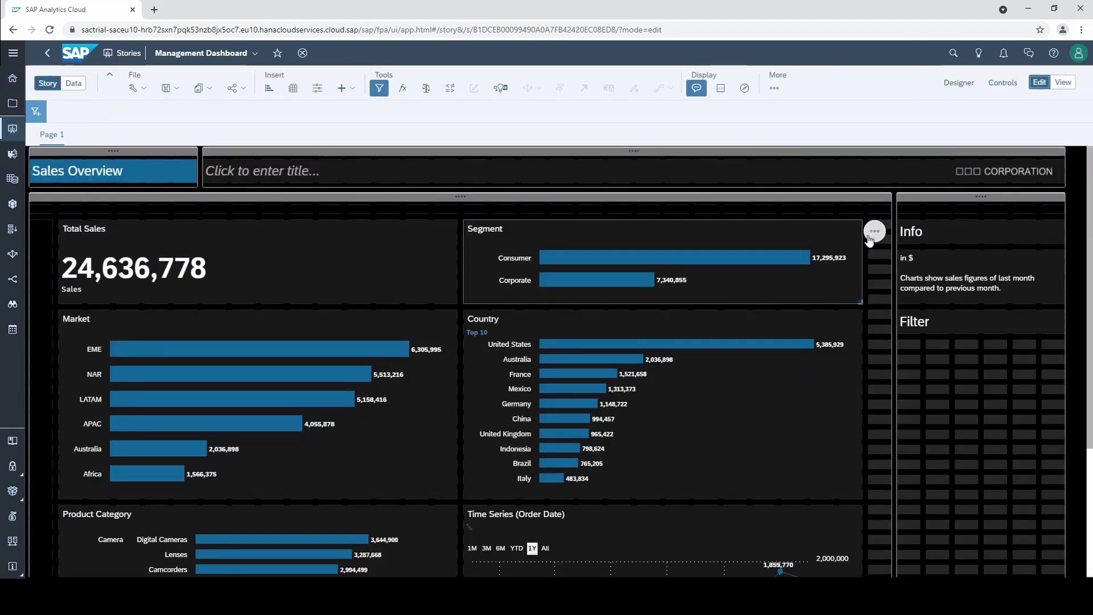
Limit the Segment chart's linked analysis to only selected widgets, unchecking Total Sales.
{"action": "left_click", "coordinate": [874, 233]}
{"action": "left_click", "coordinate": [918, 266]}
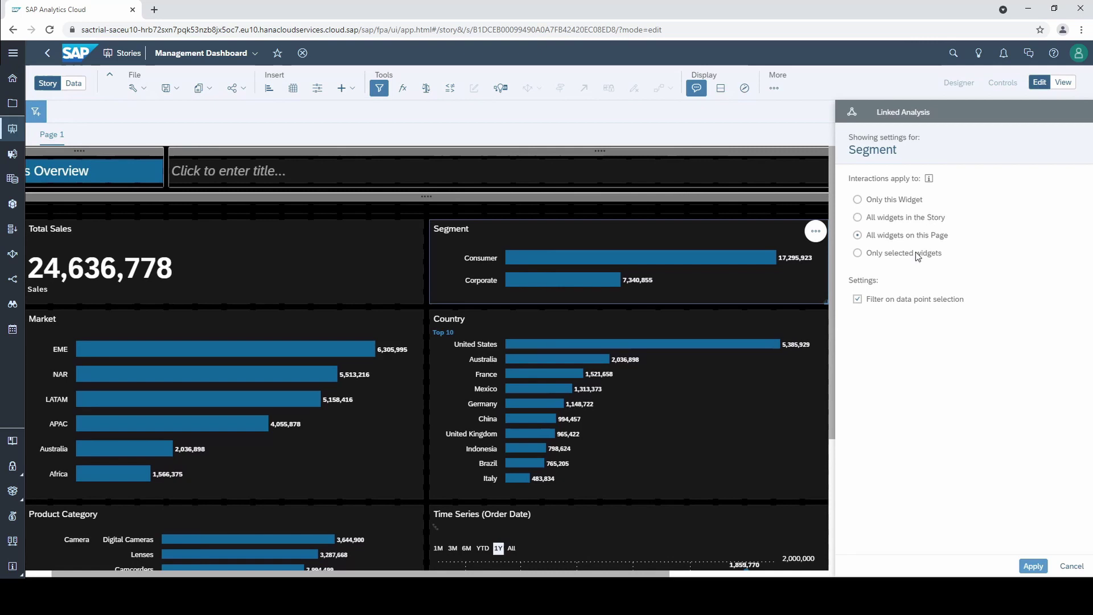
{"action": "left_click", "coordinate": [915, 251]}
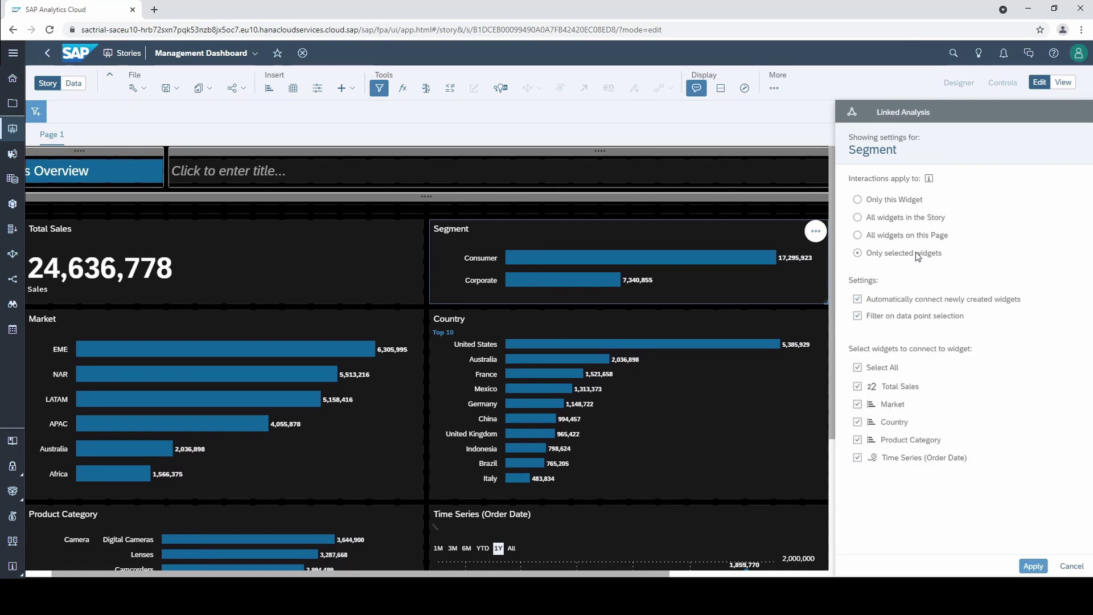
{"action": "left_click", "coordinate": [857, 387]}
{"action": "left_click", "coordinate": [1033, 567]}
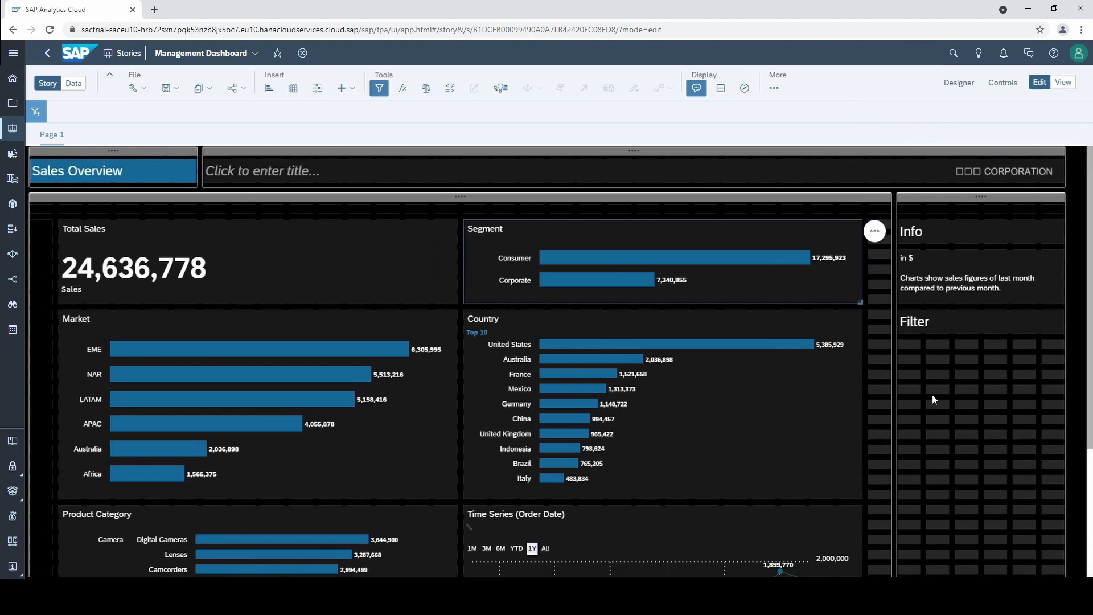
{"action": "left_click", "coordinate": [1060, 83]}
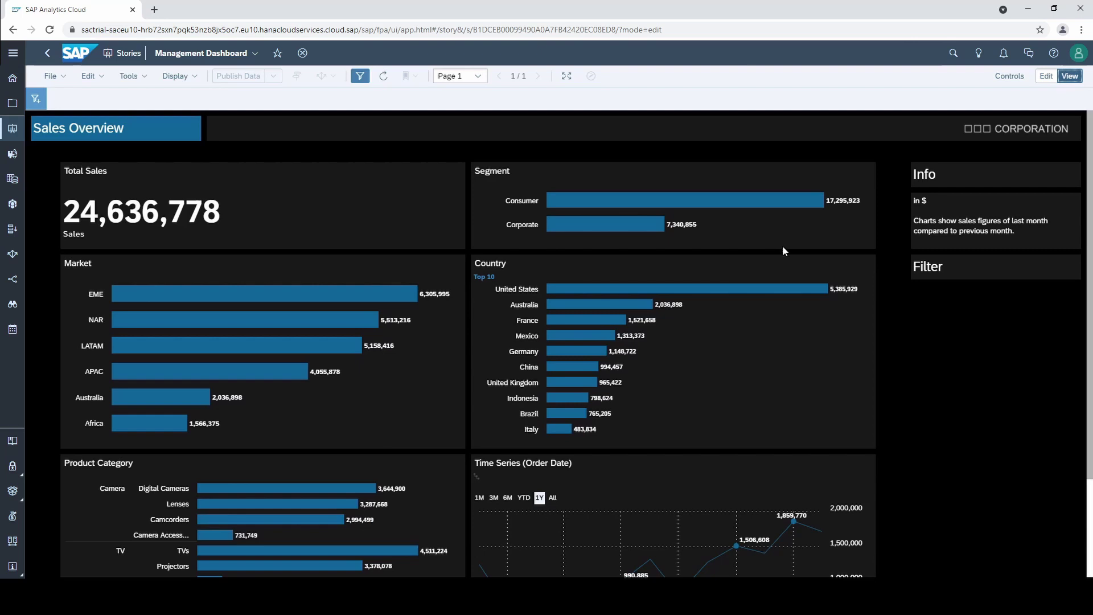
{"action": "left_click", "coordinate": [661, 206]}
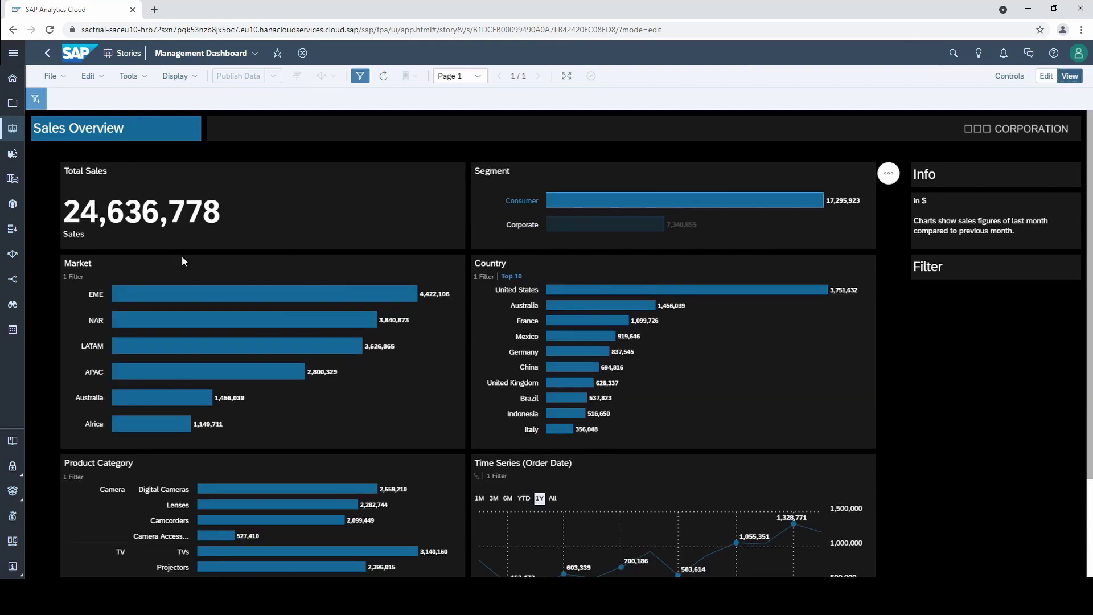
{"action": "left_click", "coordinate": [569, 218]}
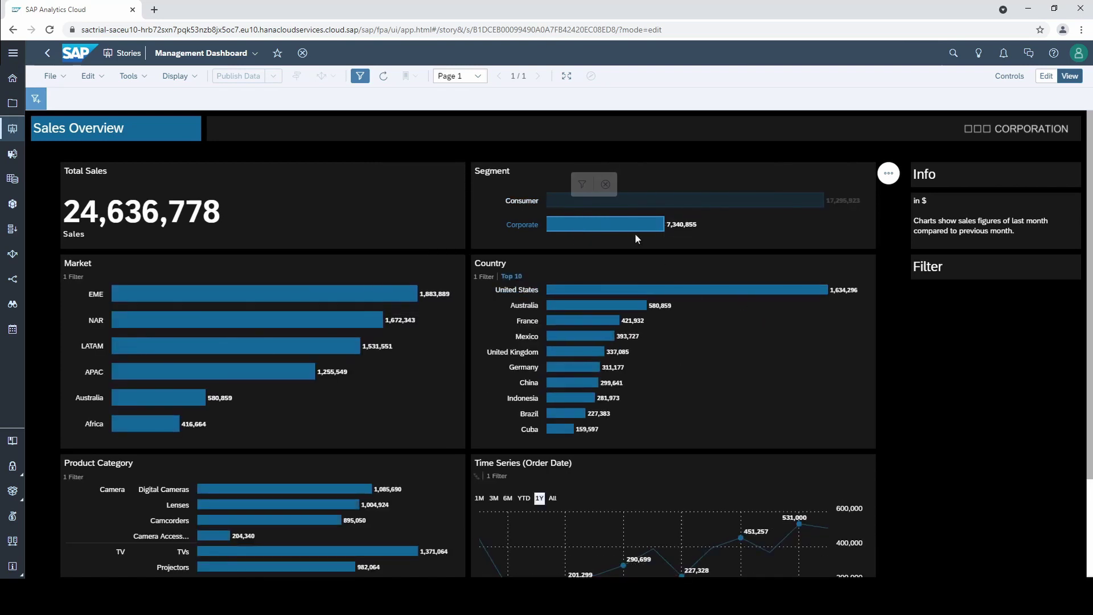
{"action": "left_click", "coordinate": [633, 235]}
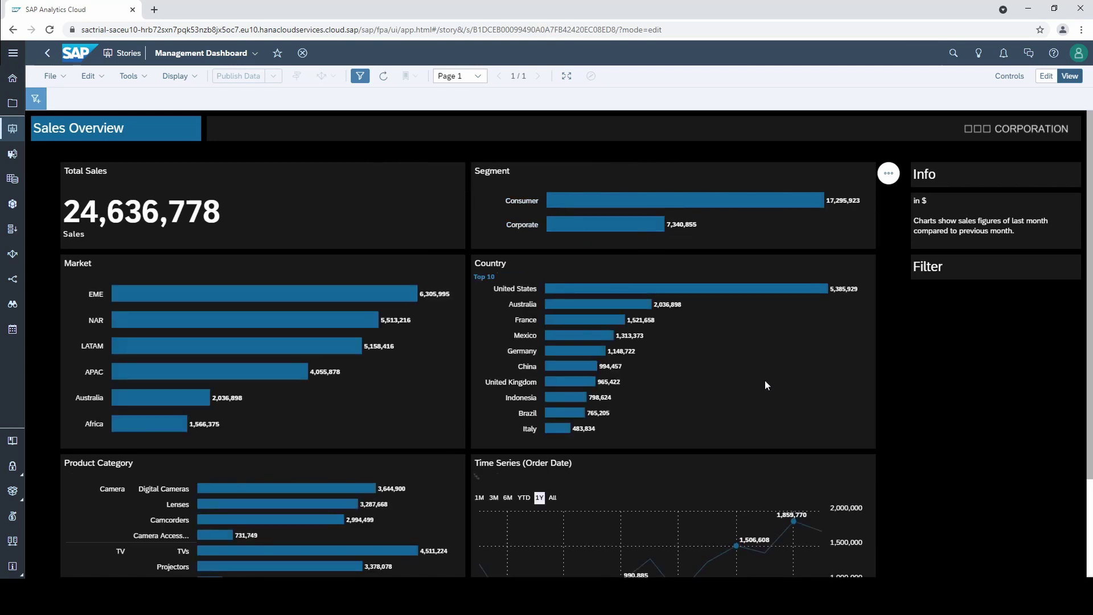
{"action": "left_click", "coordinate": [1046, 76]}
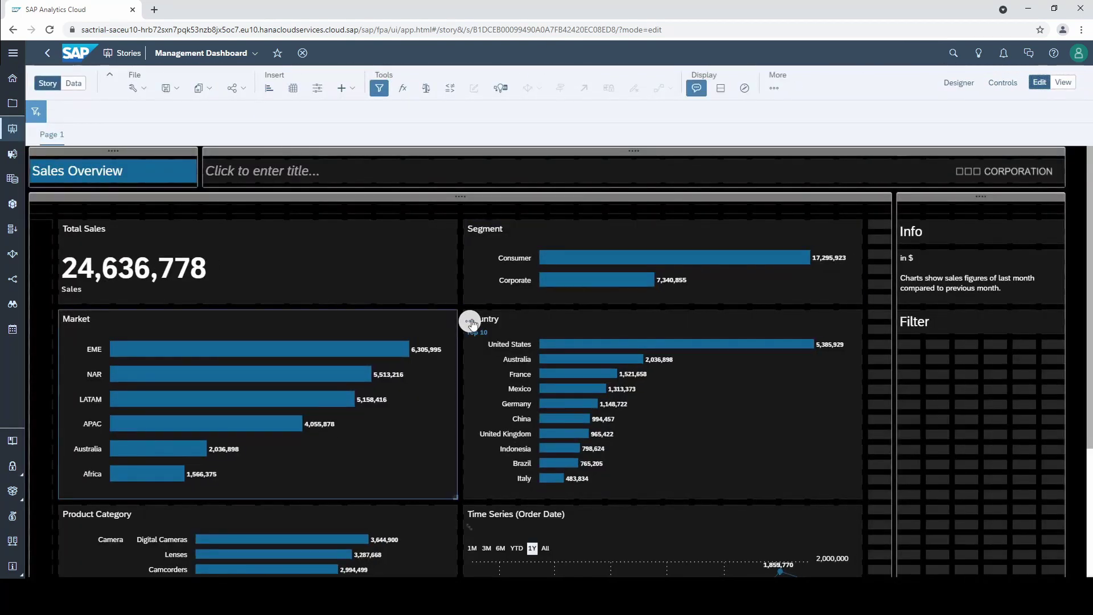
Link the Market chart to all widgets except Total Sales, with auto-connect and data point filtering on.
{"action": "left_click", "coordinate": [470, 322]}
{"action": "left_click", "coordinate": [512, 313]}
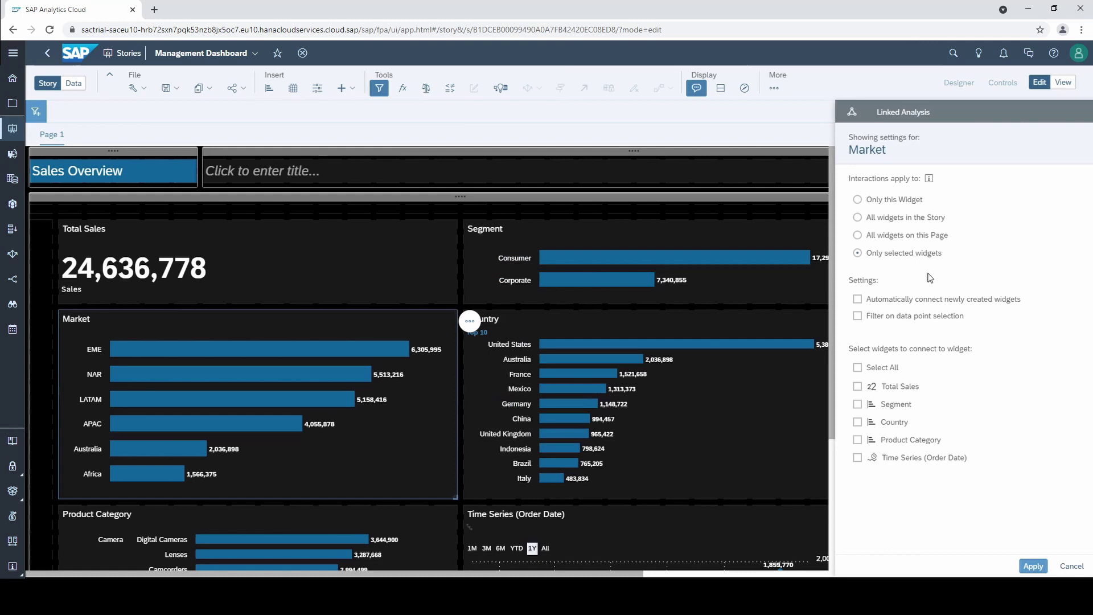
{"action": "left_click", "coordinate": [871, 298]}
{"action": "left_click", "coordinate": [875, 316]}
{"action": "left_click", "coordinate": [882, 367]}
{"action": "left_click", "coordinate": [889, 387]}
{"action": "left_click", "coordinate": [1033, 566]}
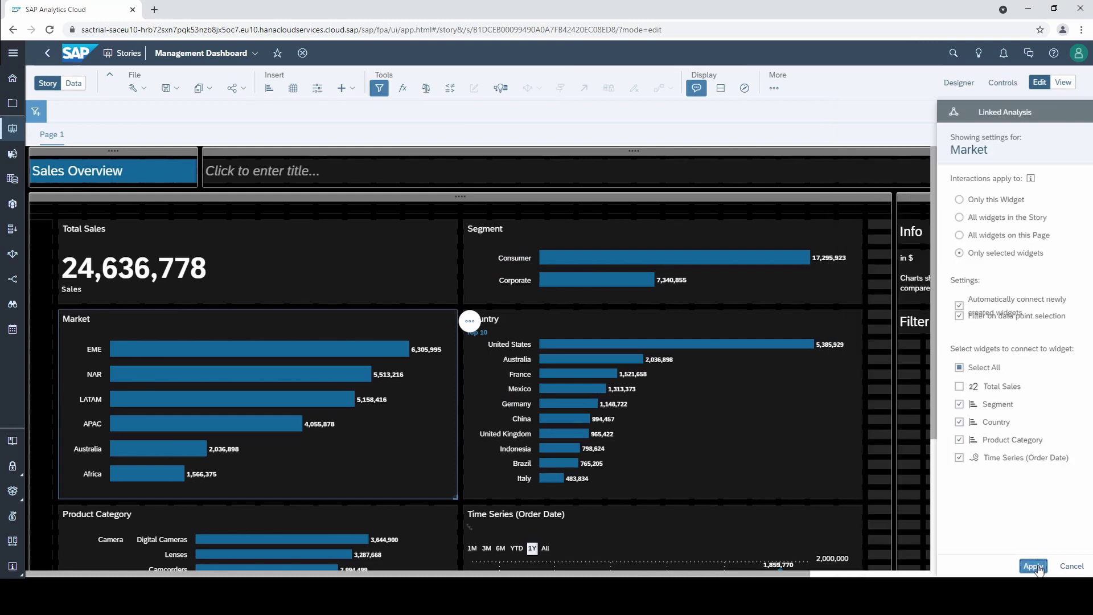
Limit the Country chart's linked analysis to only selected widgets and apply.
{"action": "right_click", "coordinate": [672, 324]}
{"action": "left_click", "coordinate": [683, 313]}
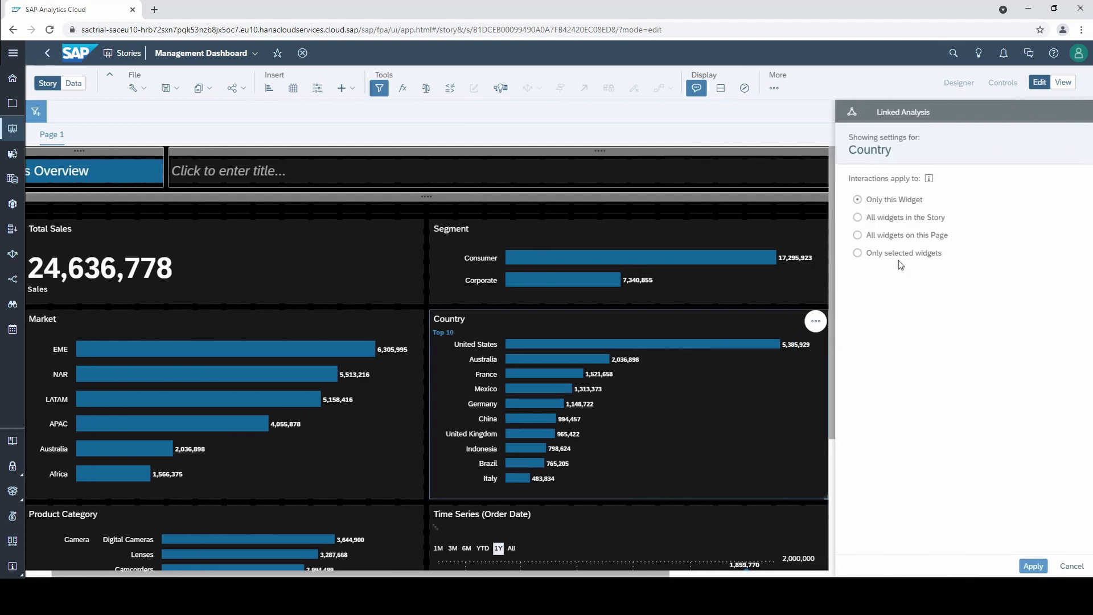
{"action": "left_click", "coordinate": [898, 259]}
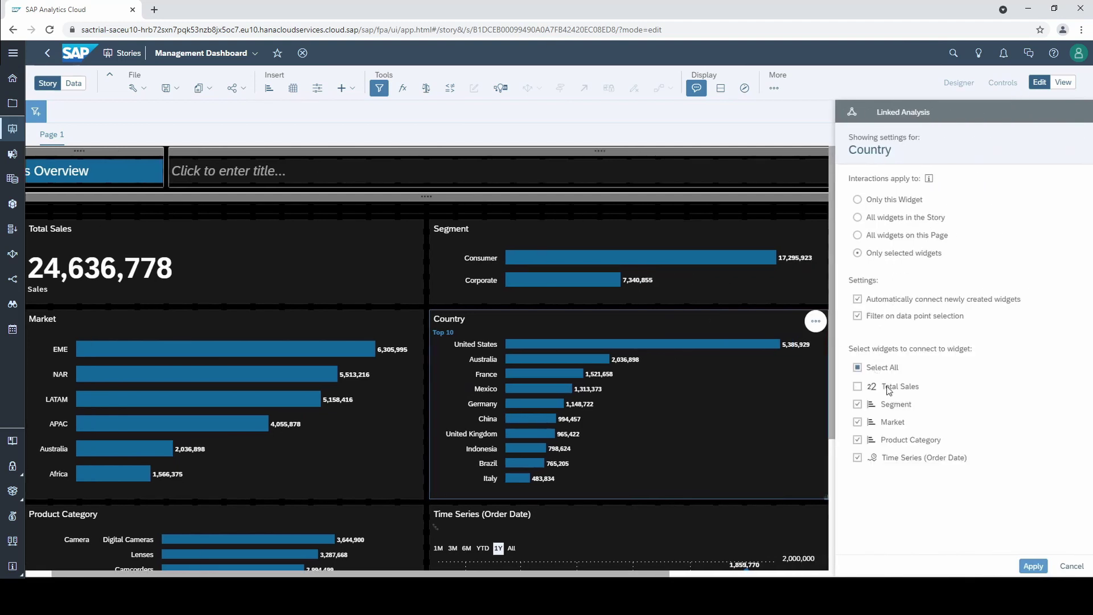
{"action": "left_click", "coordinate": [1033, 566]}
Link the Product Category chart to the other charts except Total Sales, with data point filtering enabled.
{"action": "scroll", "coordinate": [343, 337], "scroll_direction": "down", "scroll_amount": 3}
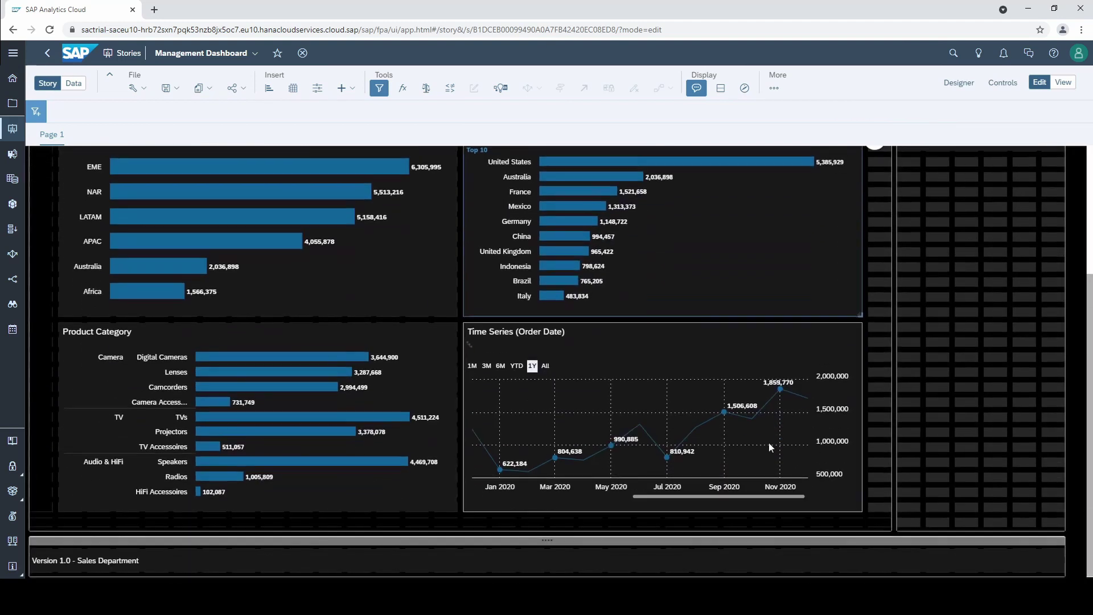
{"action": "right_click", "coordinate": [343, 337]}
{"action": "left_click", "coordinate": [374, 312]}
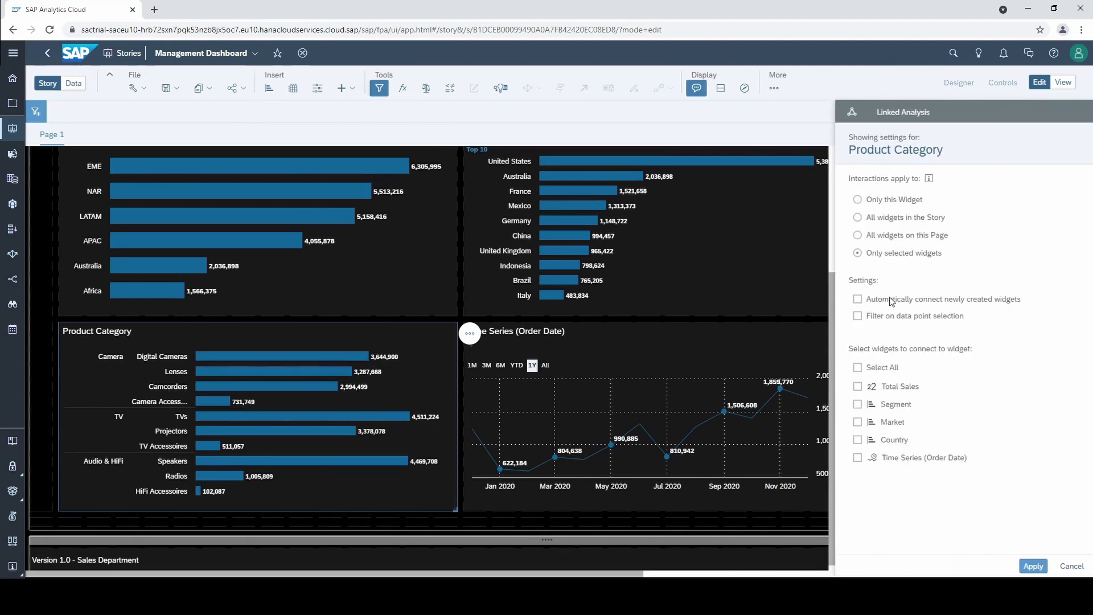
{"action": "left_click", "coordinate": [892, 300]}
{"action": "left_click", "coordinate": [886, 315]}
{"action": "left_click", "coordinate": [880, 367]}
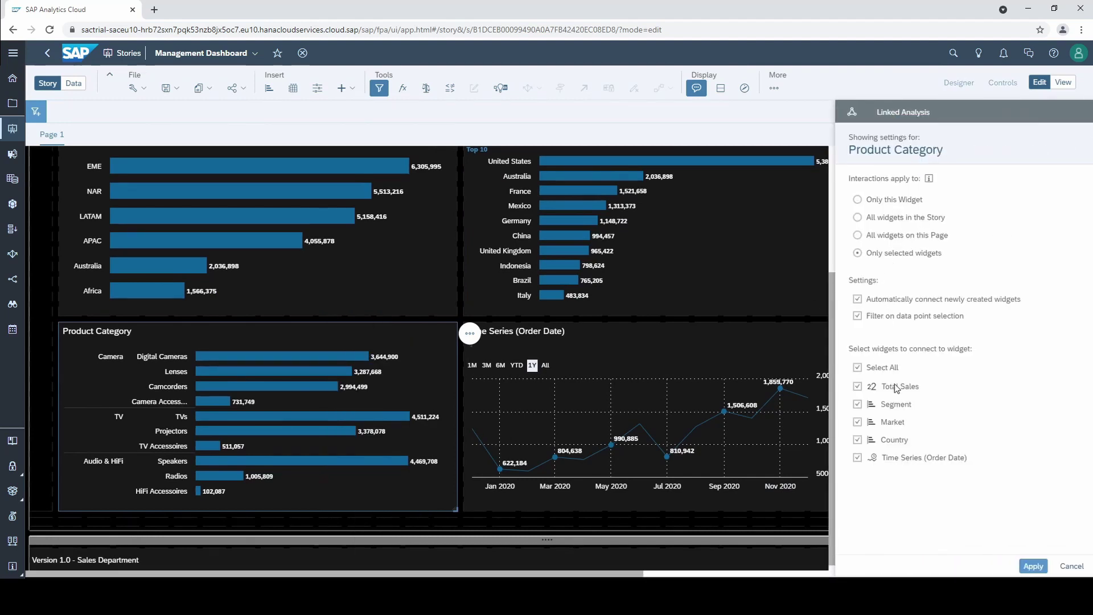
{"action": "left_click", "coordinate": [1035, 567]}
{"action": "scroll", "coordinate": [880, 295], "scroll_direction": "up", "scroll_amount": 4}
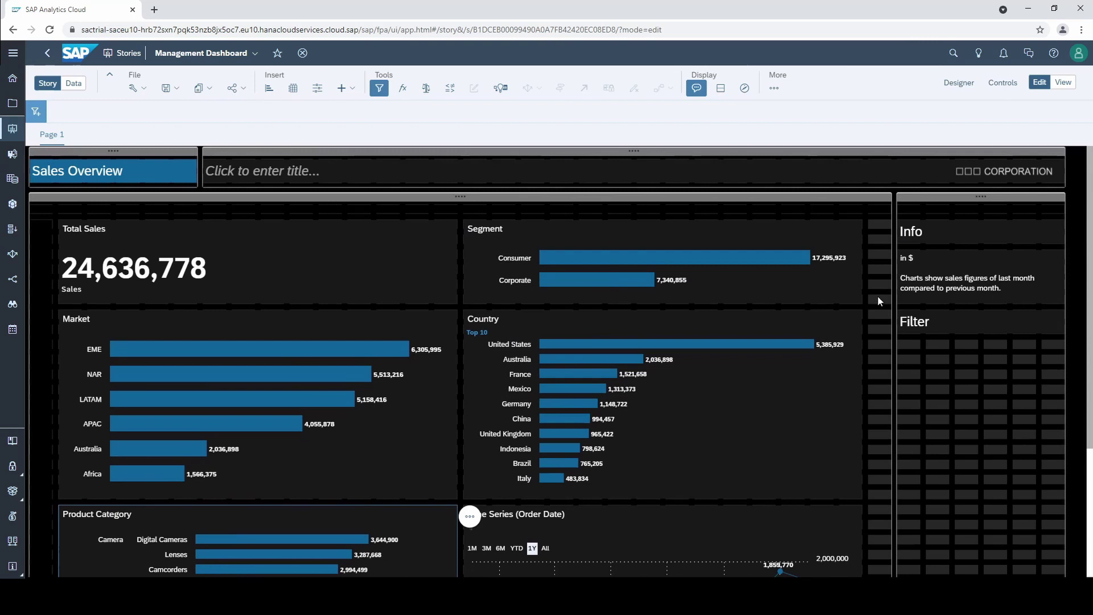
Save the story from the File group's save dropdown and switch to View mode.
{"action": "left_click", "coordinate": [171, 88]}
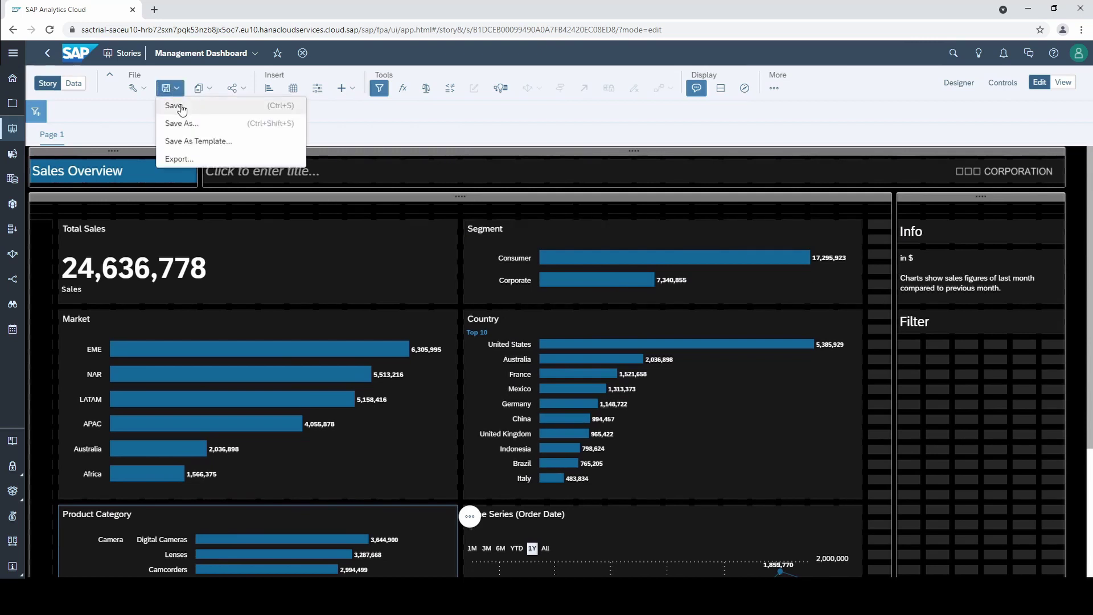
{"action": "left_click", "coordinate": [181, 107]}
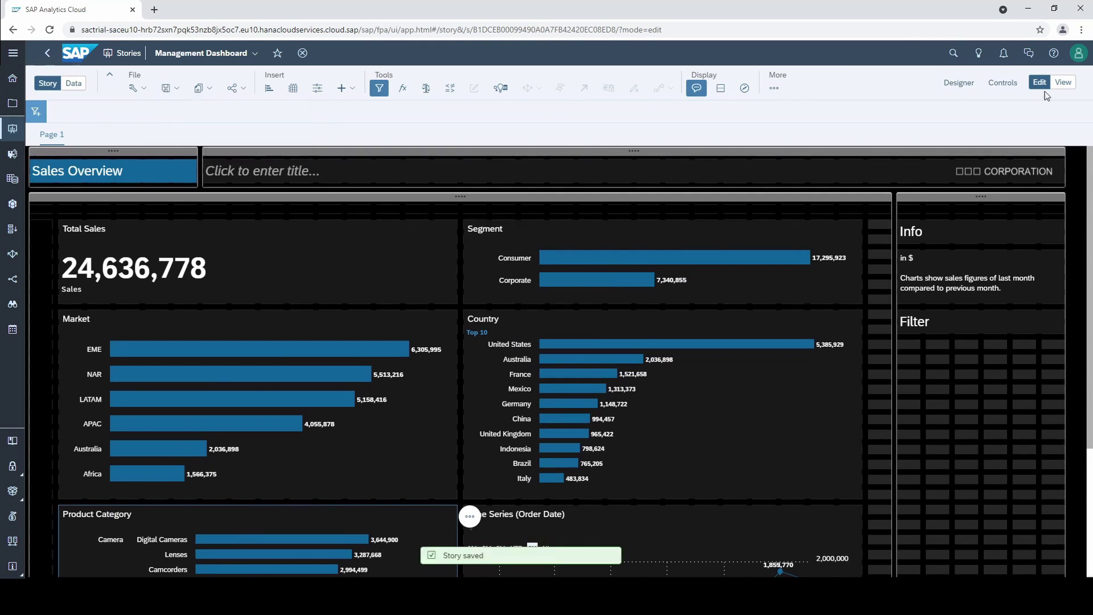
{"action": "left_click", "coordinate": [1063, 84]}
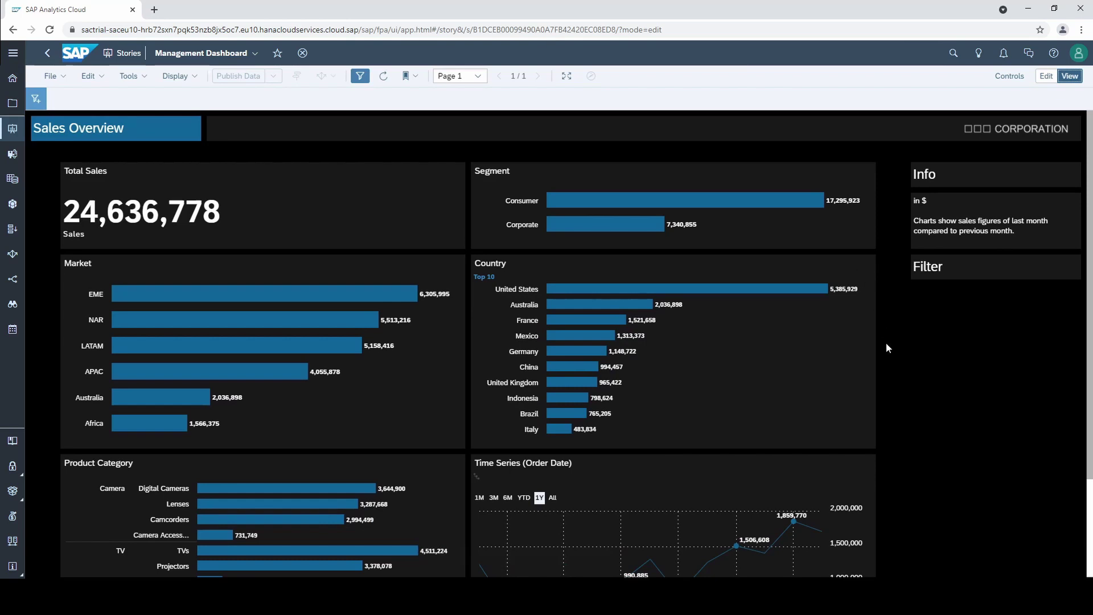
Cross-filter the linked charts by selecting Consumer, then LATAM, then Consumer again.
{"action": "left_click", "coordinate": [662, 205]}
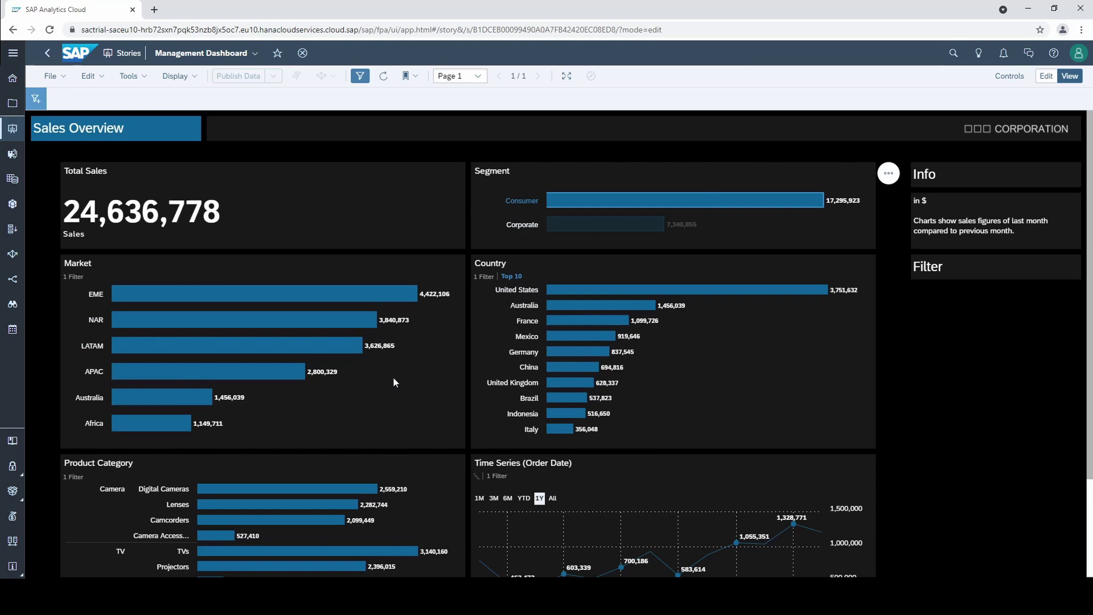
{"action": "left_click", "coordinate": [319, 354]}
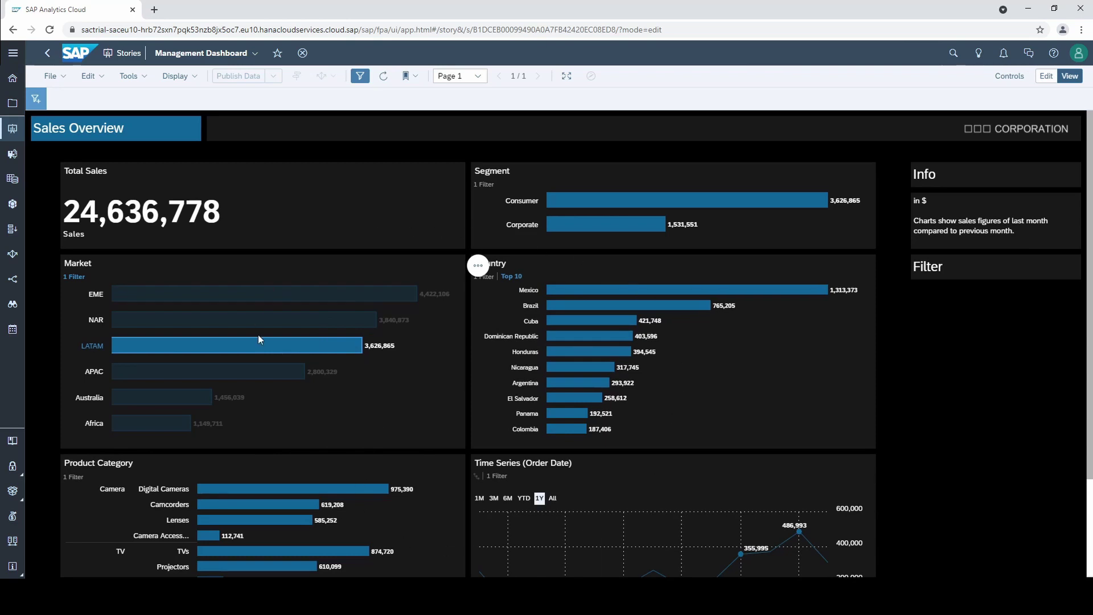
{"action": "mouse_move", "coordinate": [711, 206]}
{"action": "left_click", "coordinate": [686, 200]}
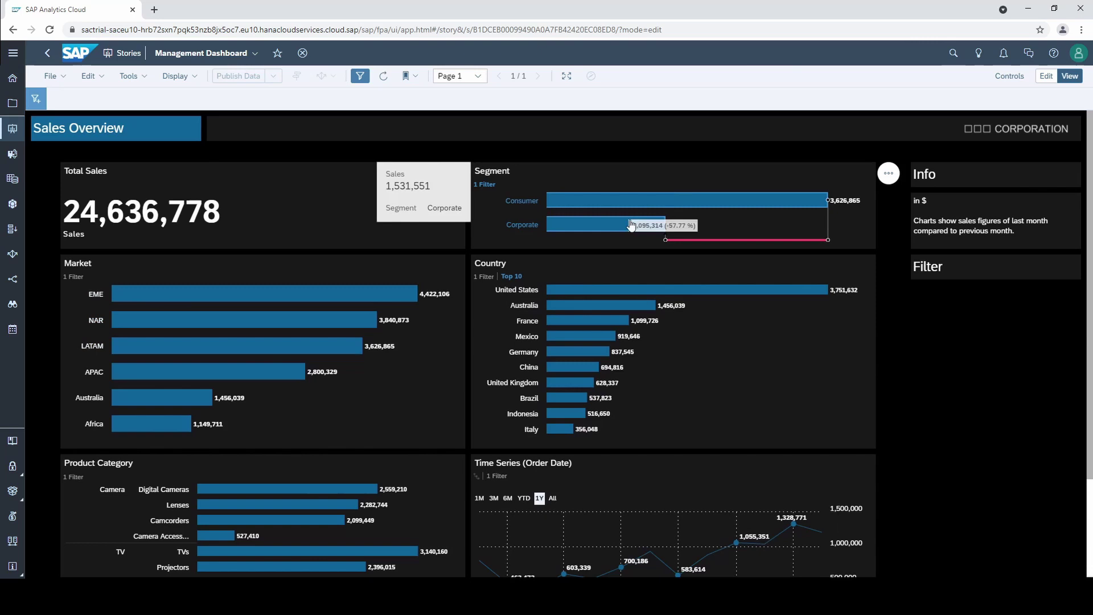
Filter the story to Consumer, LATAM and Brazil, then select Camcorders to see its Brazil sales.
{"action": "left_click", "coordinate": [643, 202]}
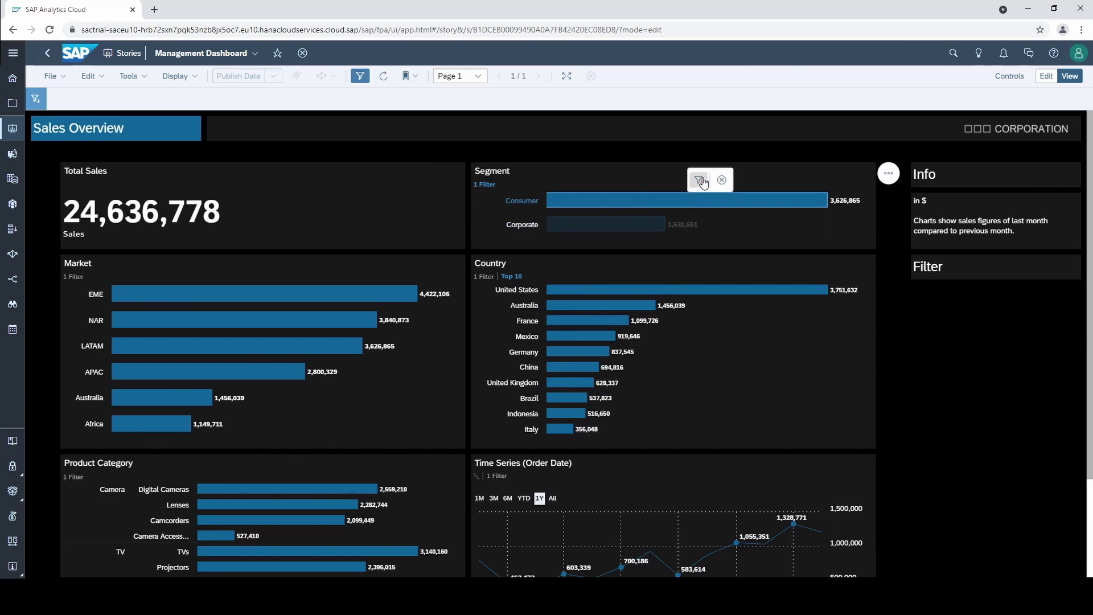
{"action": "left_click", "coordinate": [698, 181]}
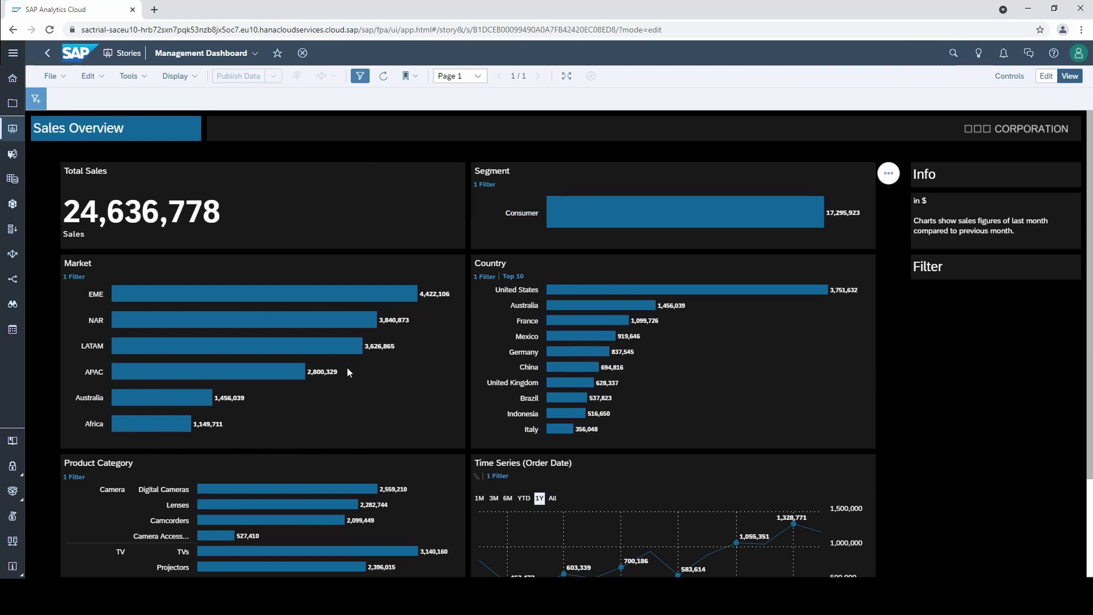
{"action": "left_click", "coordinate": [314, 352]}
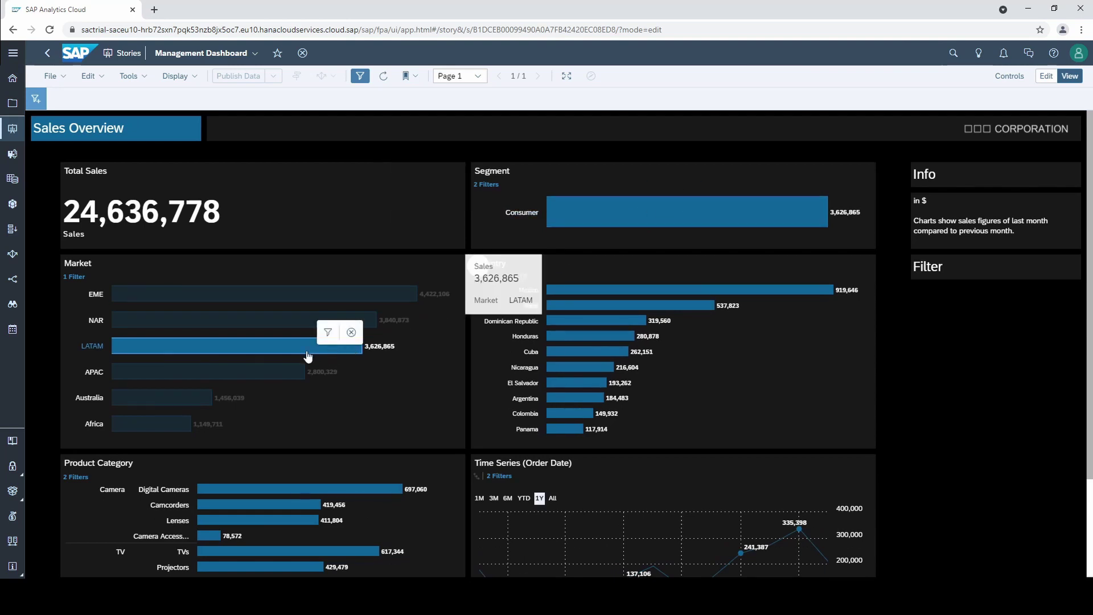
{"action": "left_click", "coordinate": [328, 335]}
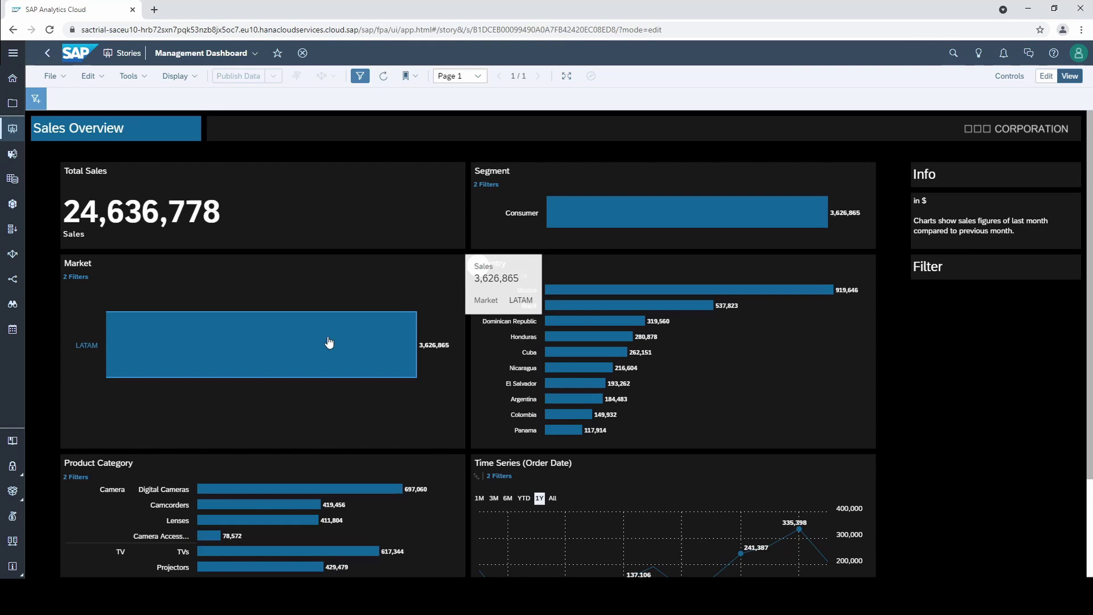
{"action": "scroll", "coordinate": [328, 337], "scroll_direction": "down", "scroll_amount": 2}
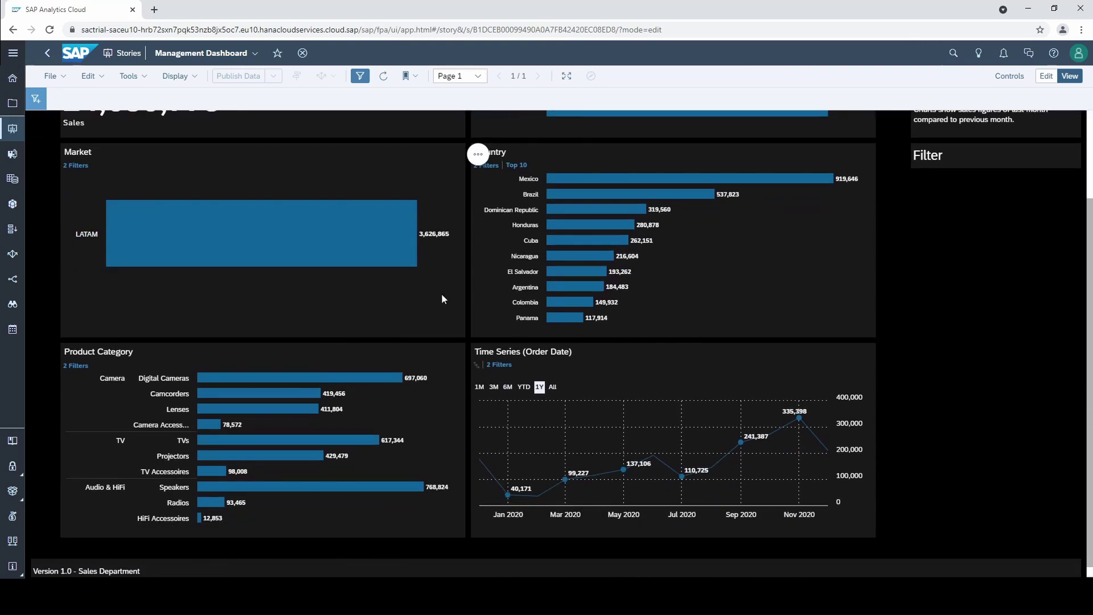
{"action": "left_click", "coordinate": [617, 195]}
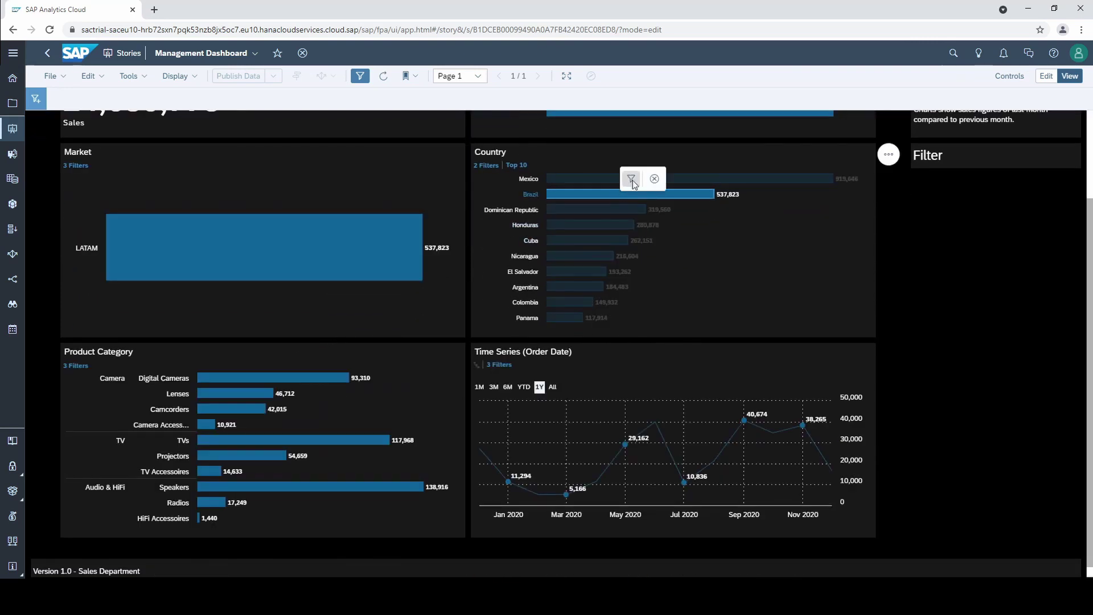
{"action": "left_click", "coordinate": [631, 180]}
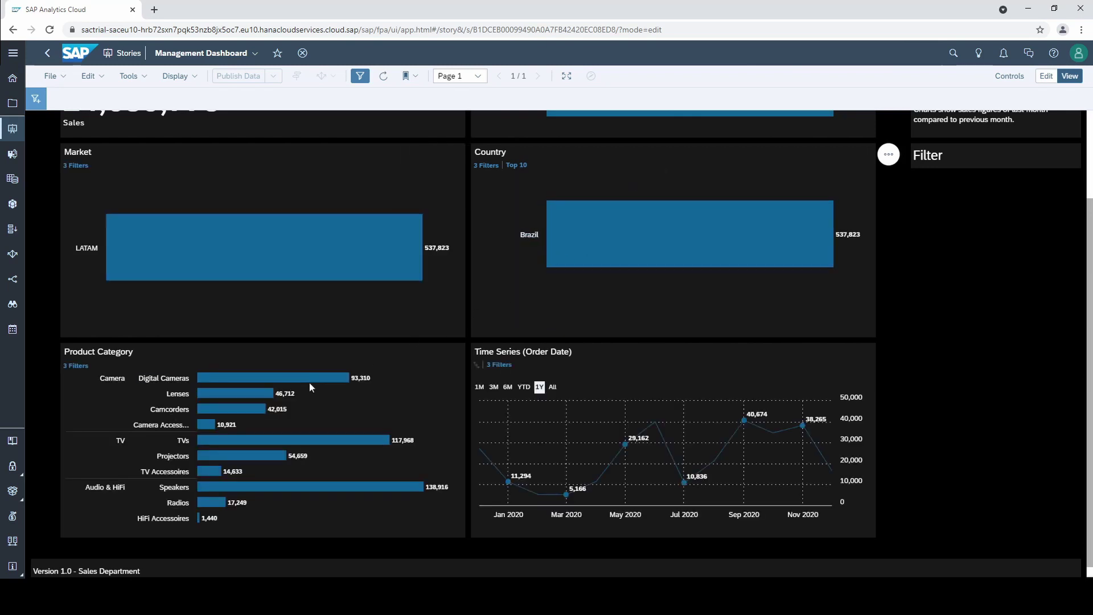
{"action": "left_click", "coordinate": [223, 414]}
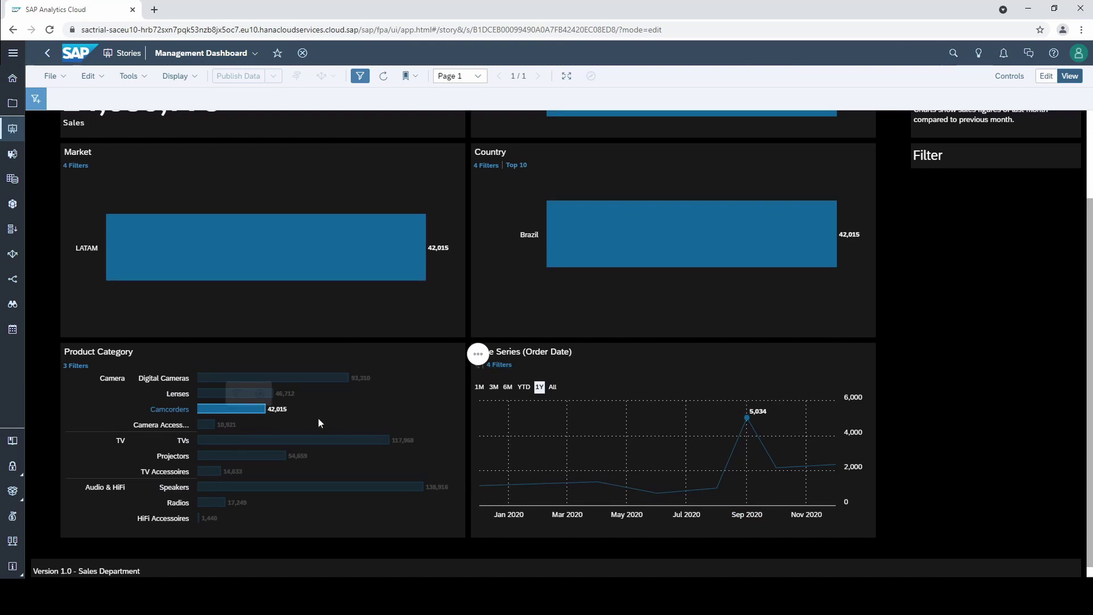
Deselect Camcorders and LATAM, then remove the Country filter from the Country chart's filter list.
{"action": "left_click", "coordinate": [236, 410]}
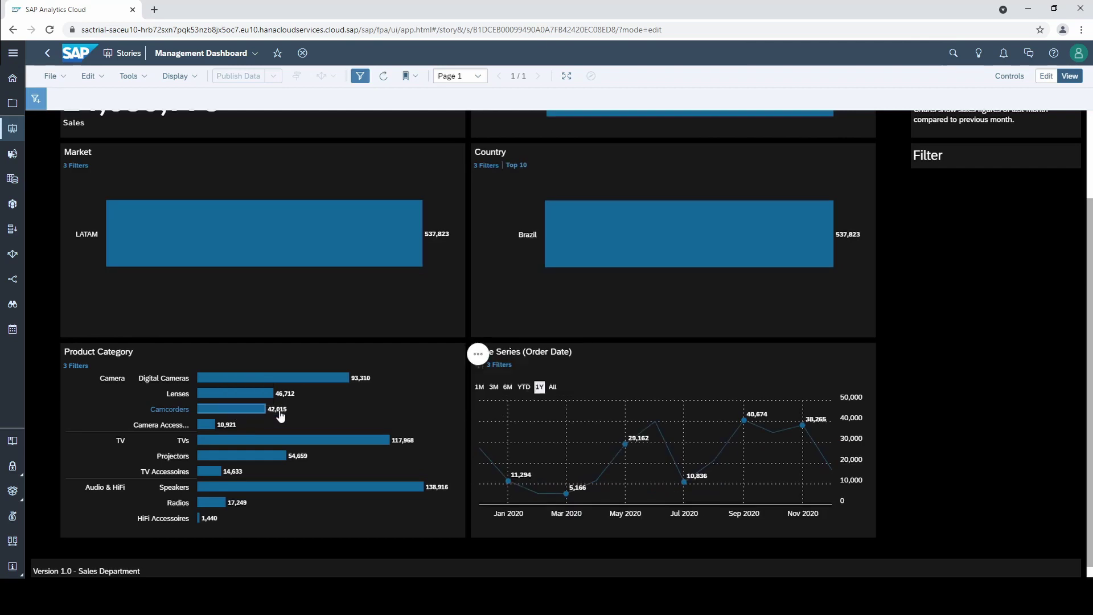
{"action": "scroll", "coordinate": [335, 414], "scroll_direction": "up", "scroll_amount": 2}
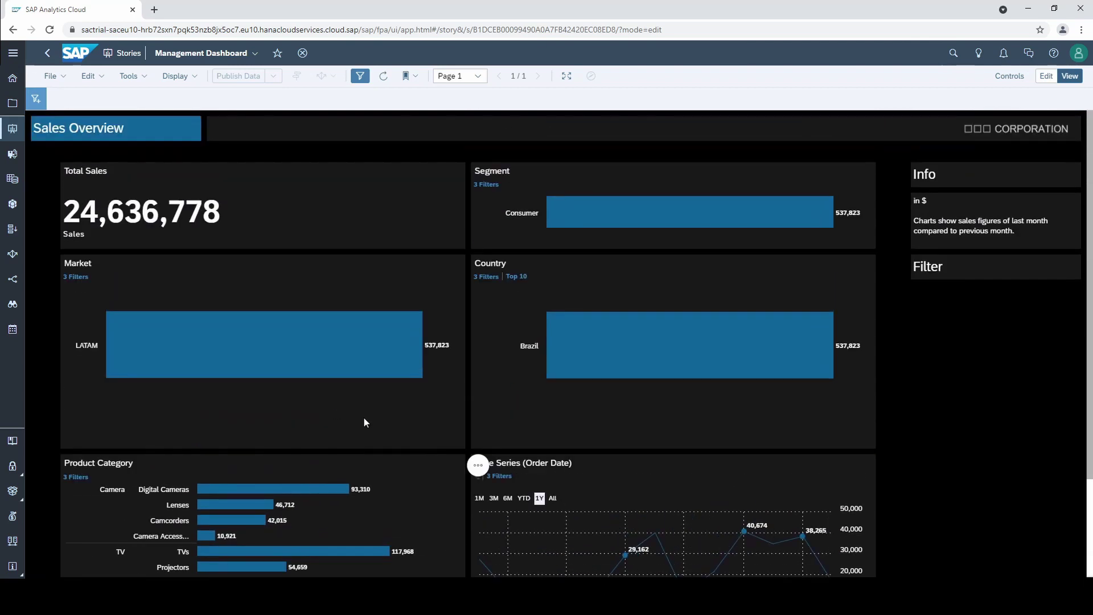
{"action": "left_click", "coordinate": [291, 365]}
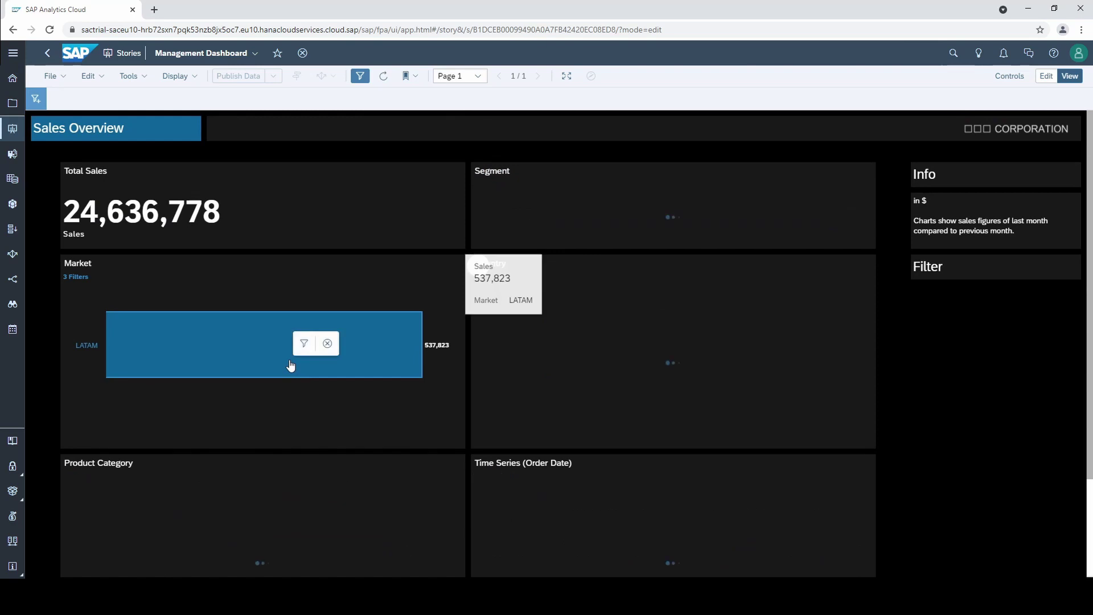
{"action": "left_click", "coordinate": [328, 343]}
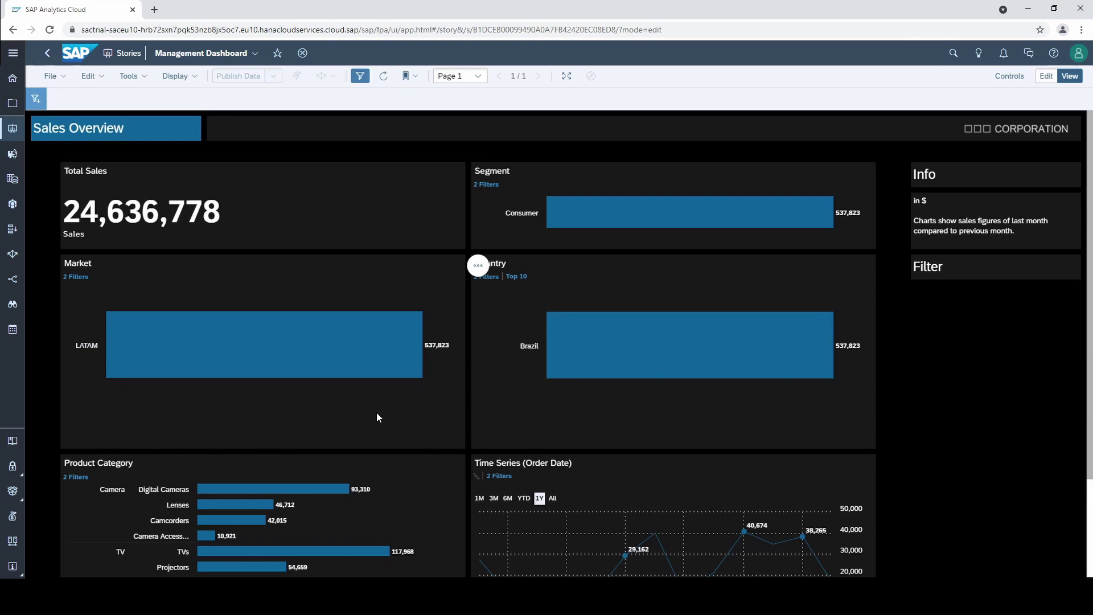
{"action": "left_click", "coordinate": [489, 278]}
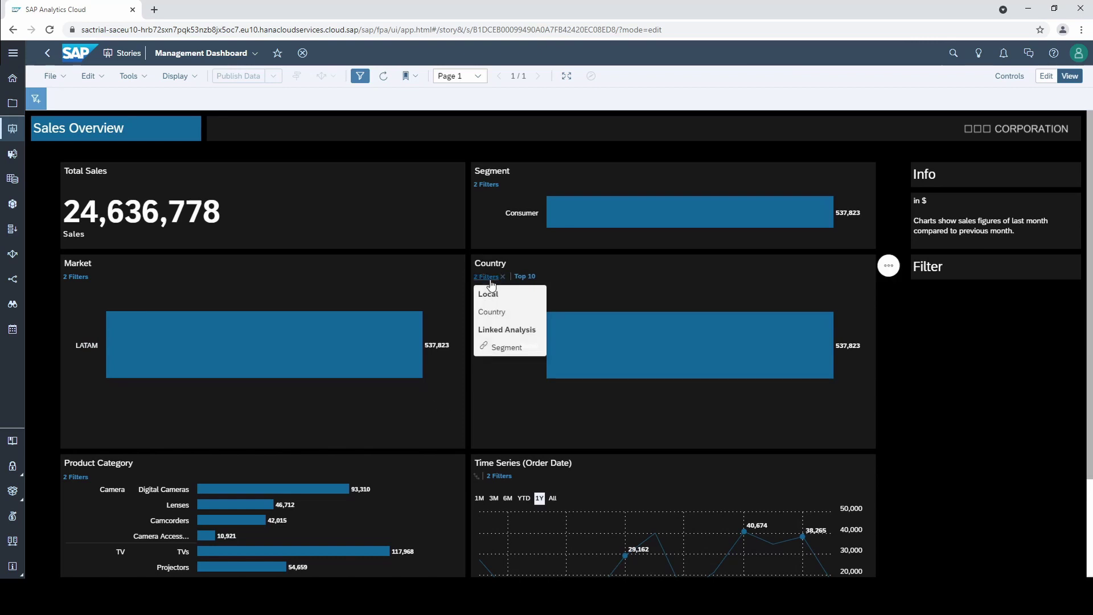
{"action": "mouse_move", "coordinate": [491, 312]}
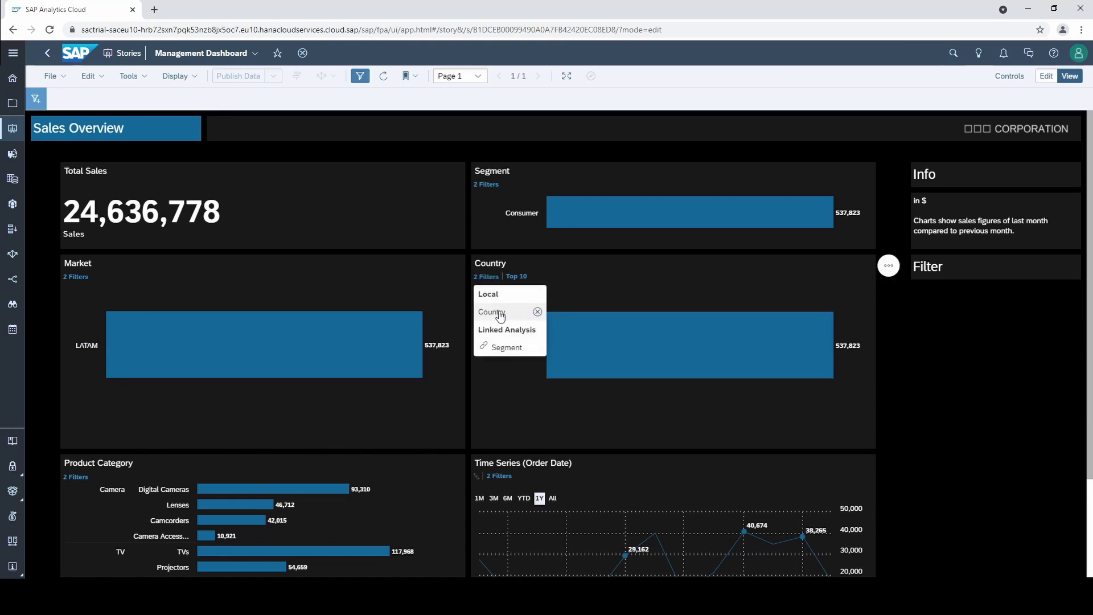
{"action": "left_click", "coordinate": [538, 313]}
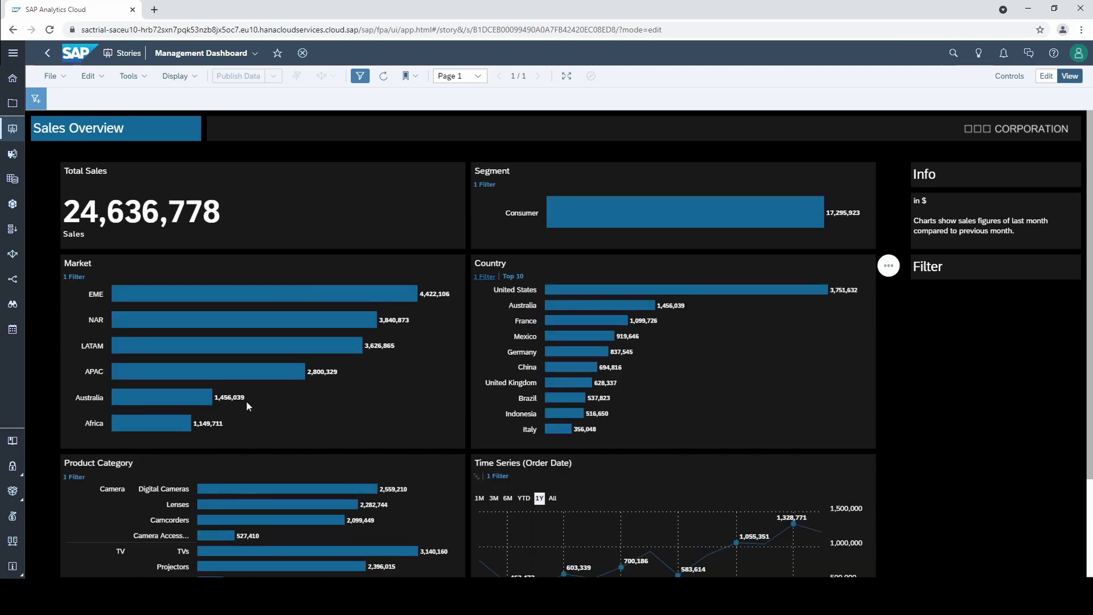
Apply LATAM, Nicaragua and Camcorders filters so the linked charts show 30,525 in sales.
{"action": "left_click", "coordinate": [249, 348]}
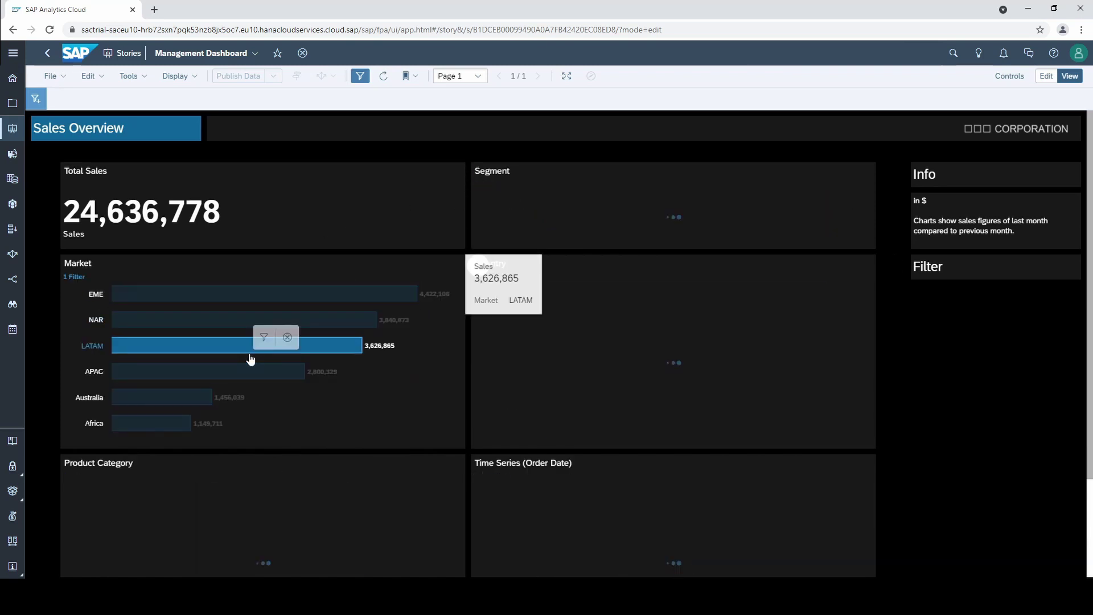
{"action": "left_click", "coordinate": [268, 337]}
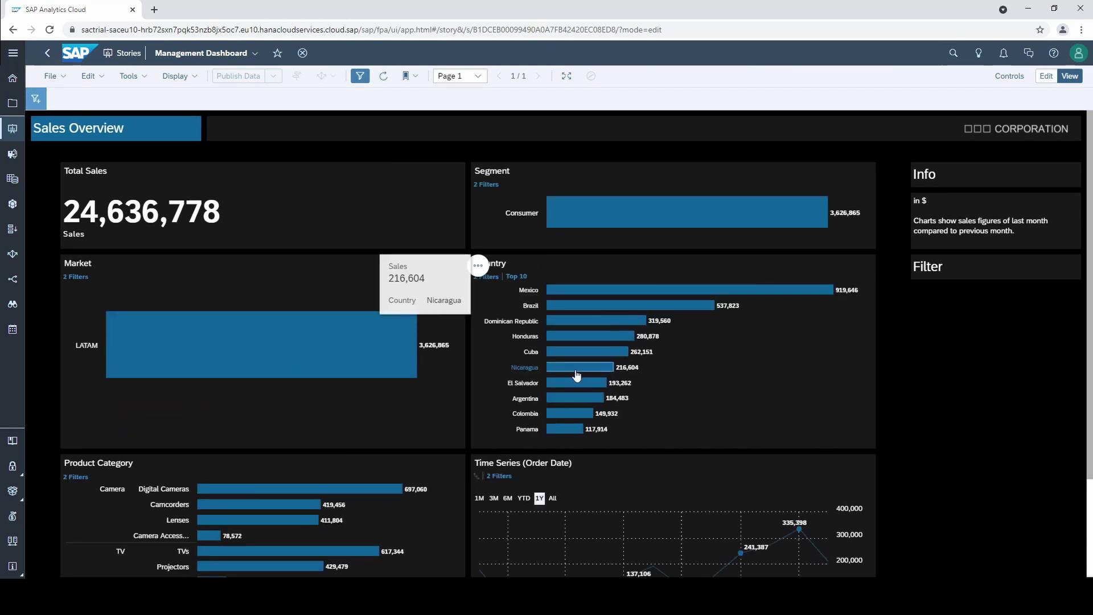
{"action": "left_click", "coordinate": [576, 367]}
{"action": "left_click", "coordinate": [586, 354]}
{"action": "left_click", "coordinate": [228, 510]}
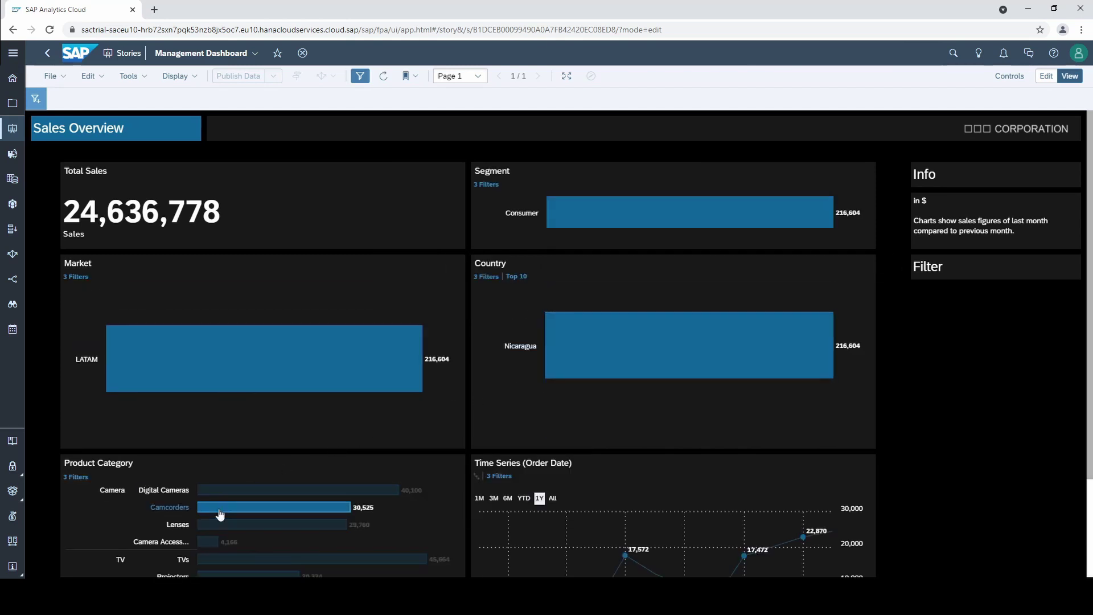
{"action": "left_click", "coordinate": [237, 486]}
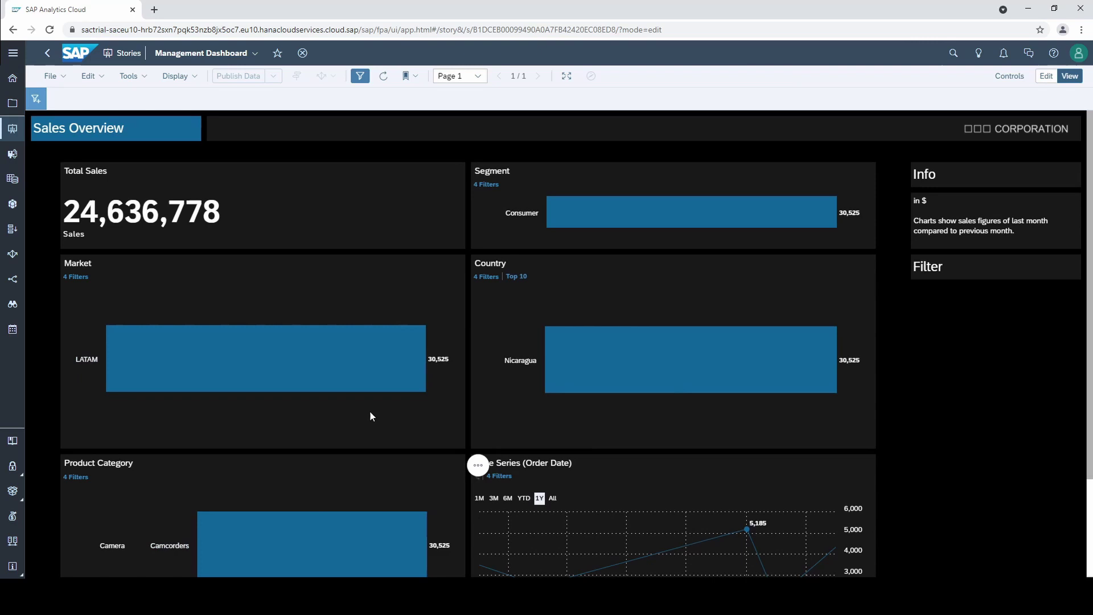
{"action": "scroll", "coordinate": [371, 415], "scroll_direction": "down", "scroll_amount": 1}
{"action": "scroll", "coordinate": [383, 435], "scroll_direction": "up", "scroll_amount": 1}
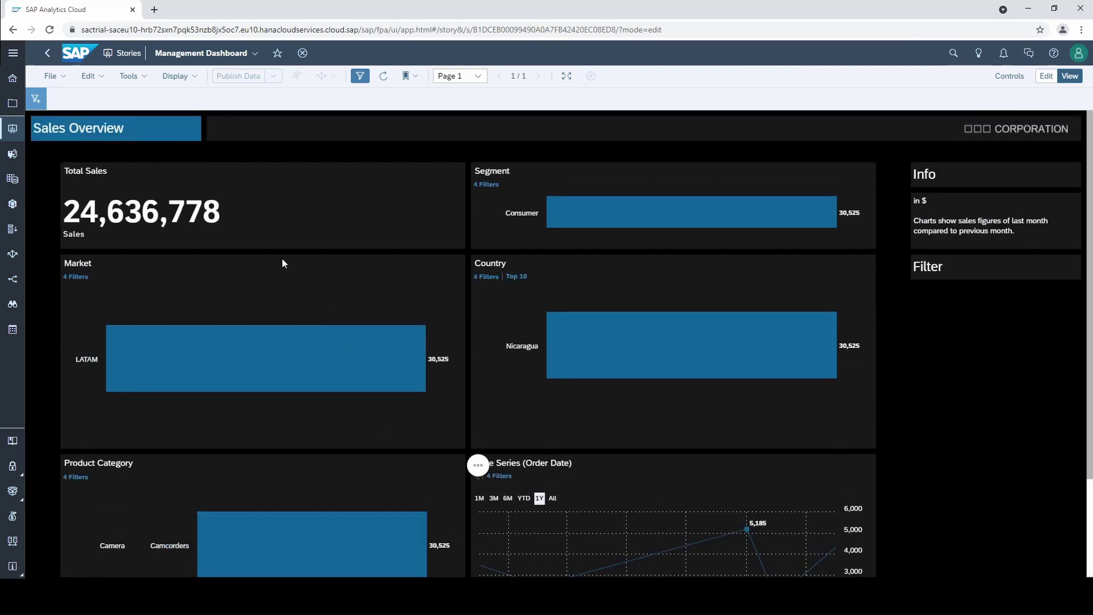
Reset the Management Dashboard story from the Edit menu, confirming that all drill filters are discarded.
{"action": "left_click", "coordinate": [91, 76]}
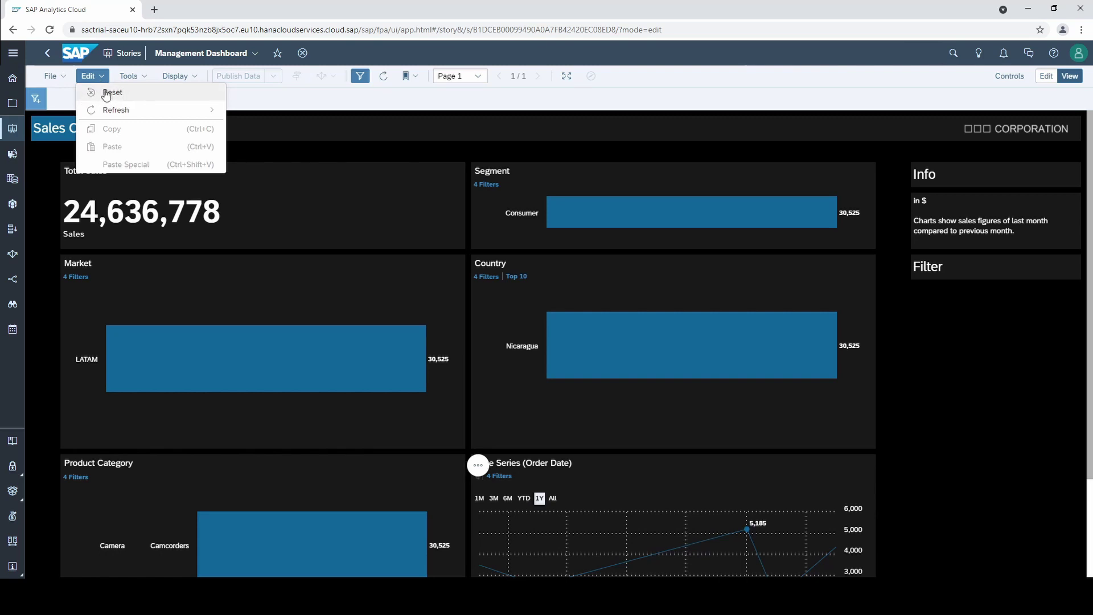
{"action": "left_click", "coordinate": [172, 93]}
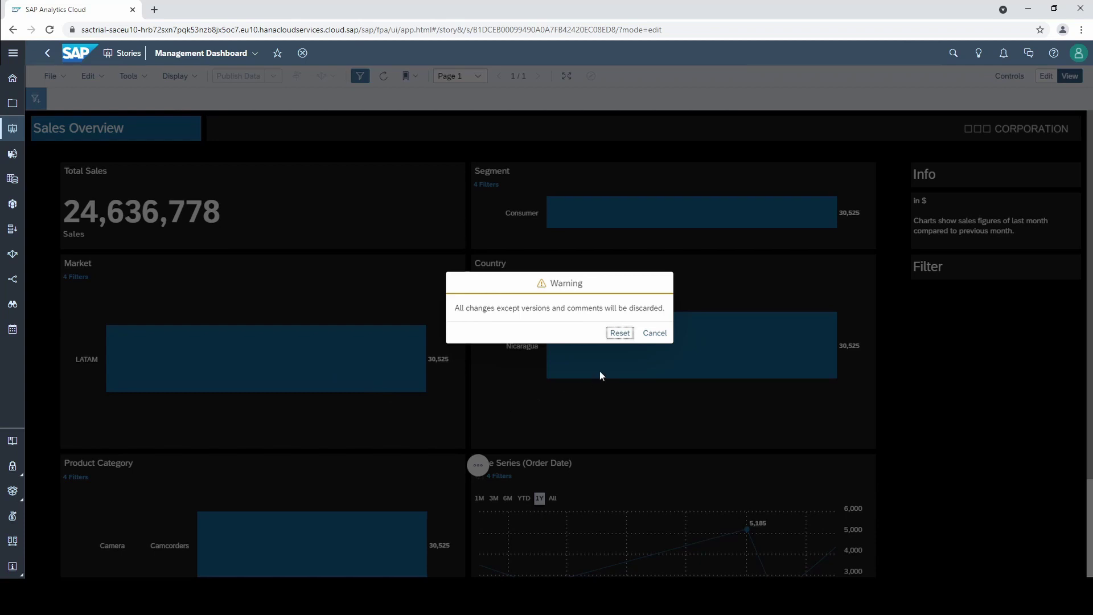
{"action": "left_click", "coordinate": [620, 333]}
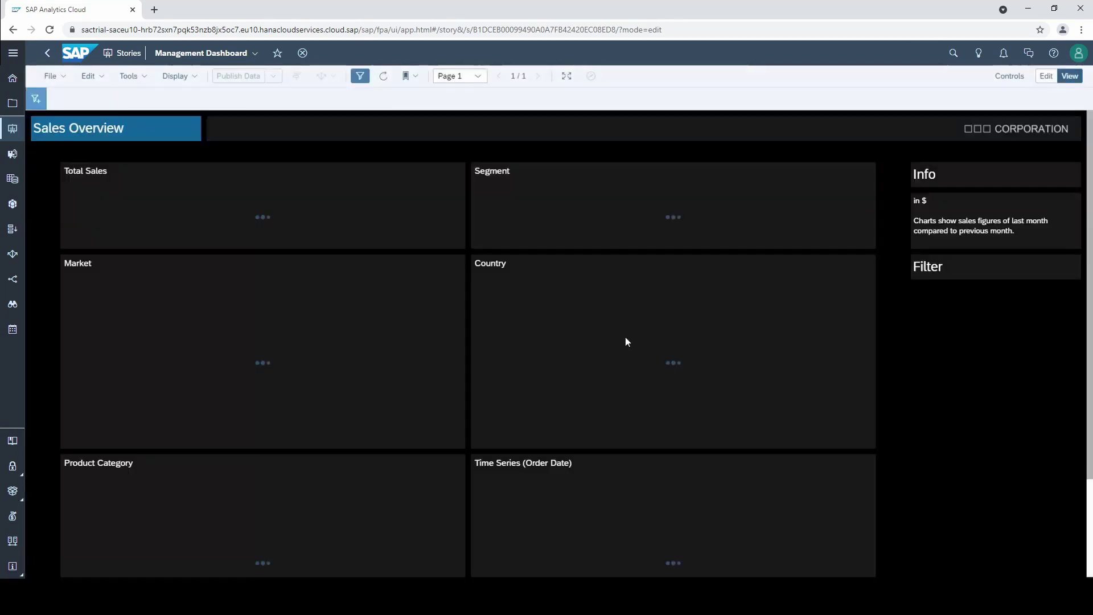